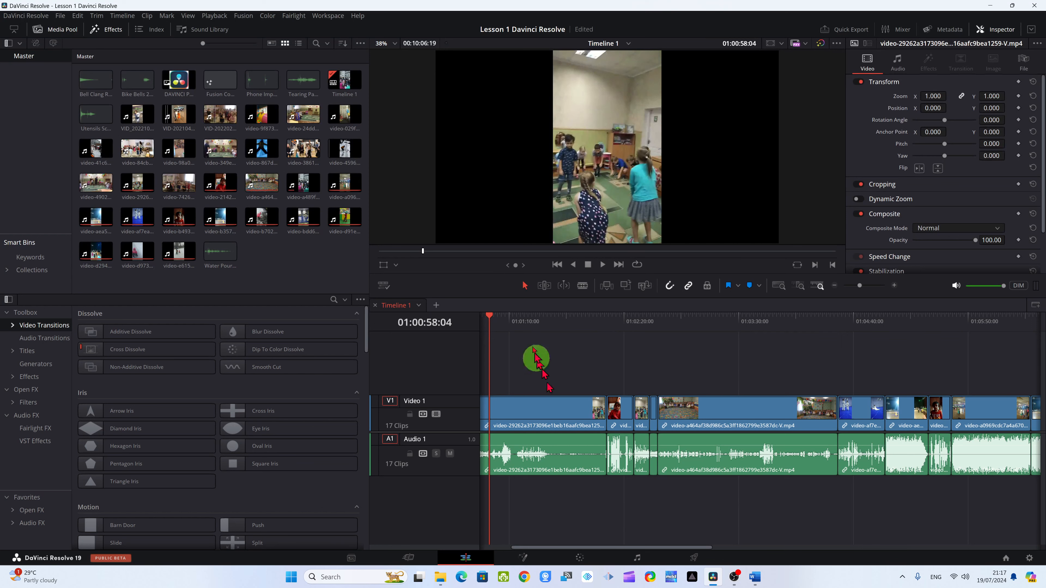
drag(489, 320, 473, 320)
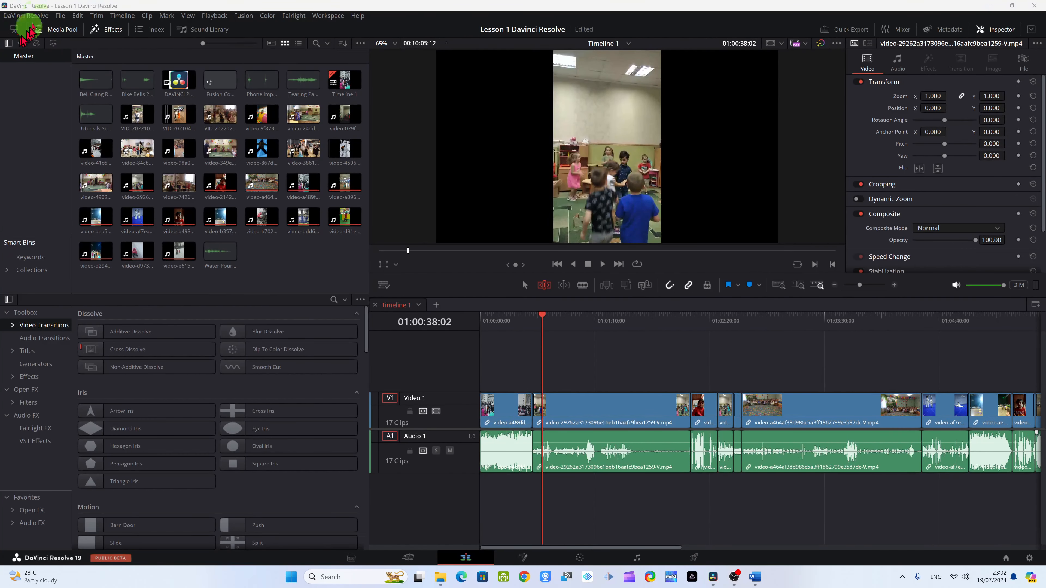
- Open the keyboard customization and search its commands for "trim"
click(19, 16)
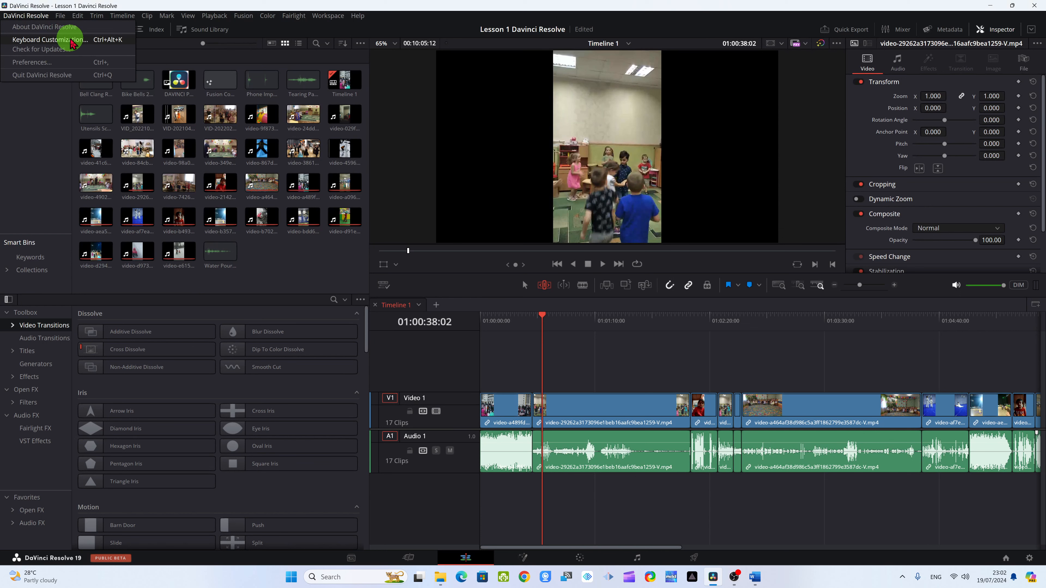
click(71, 44)
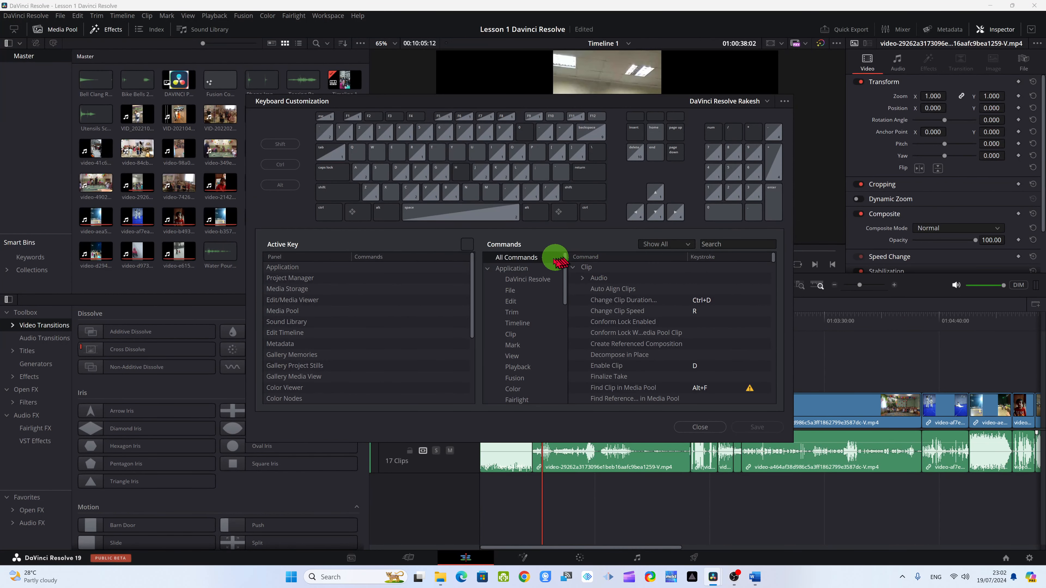
click(729, 242)
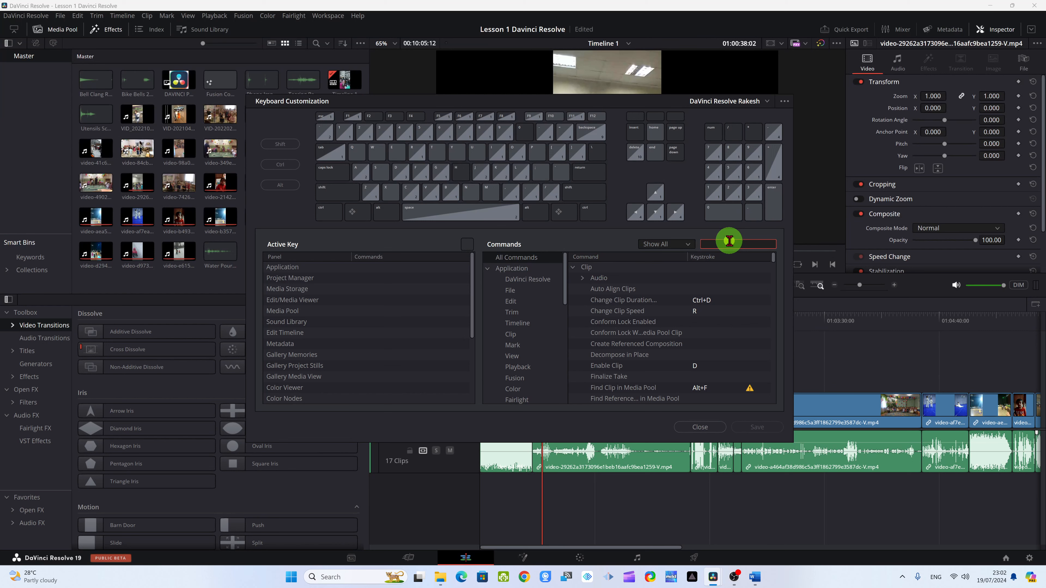
text(trim)
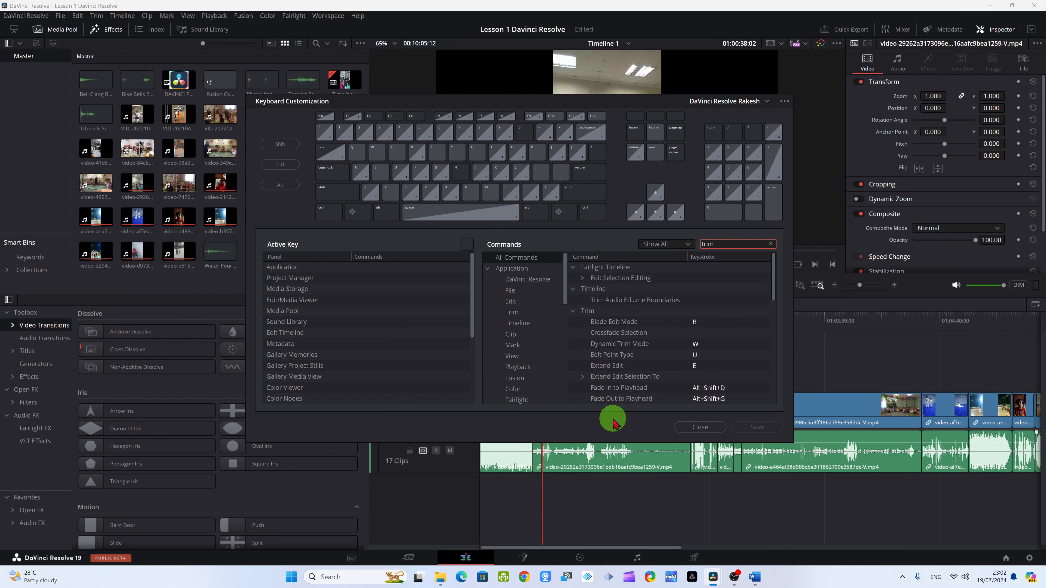
scroll(737, 371, down, 5)
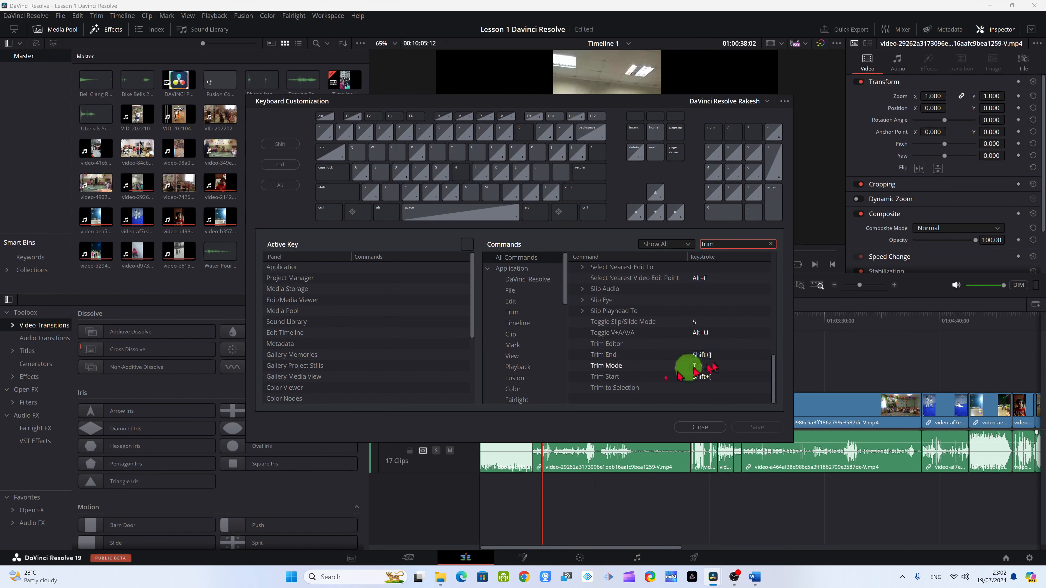
- Examine the keystrokes assigned to the Trim End, Trim Mode and Trim Start commands
click(697, 358)
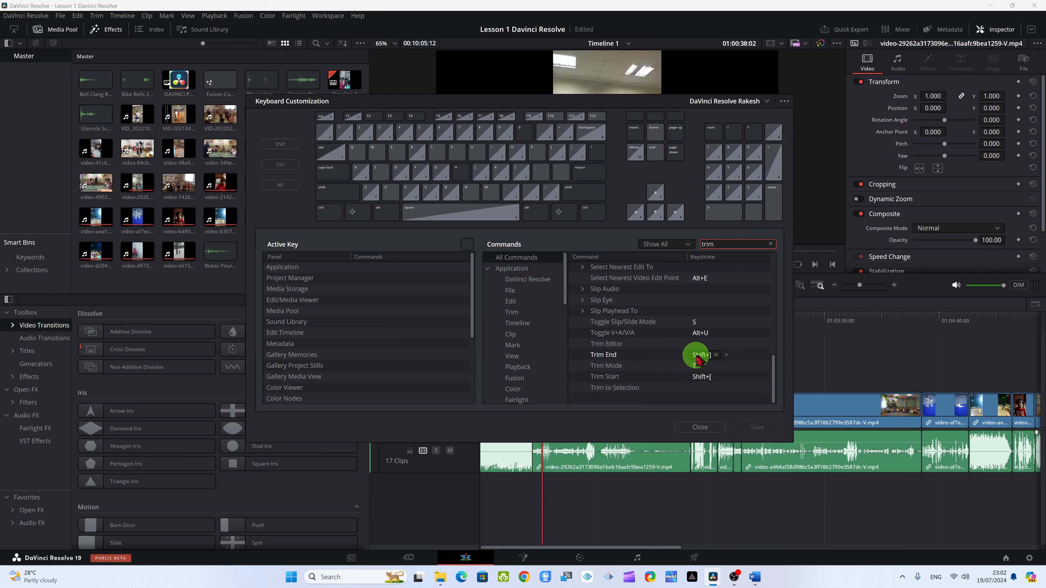
click(682, 366)
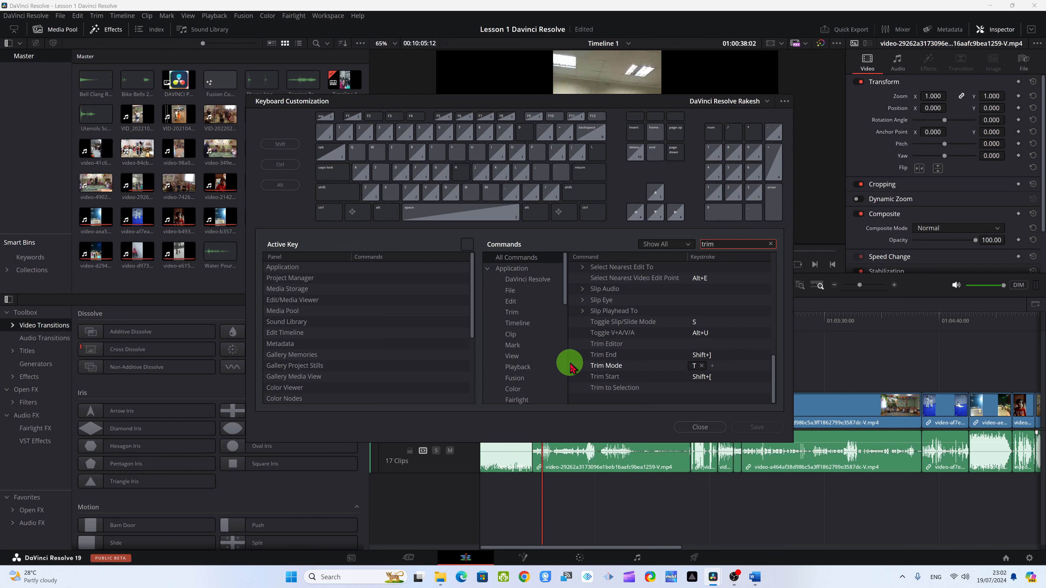
click(597, 356)
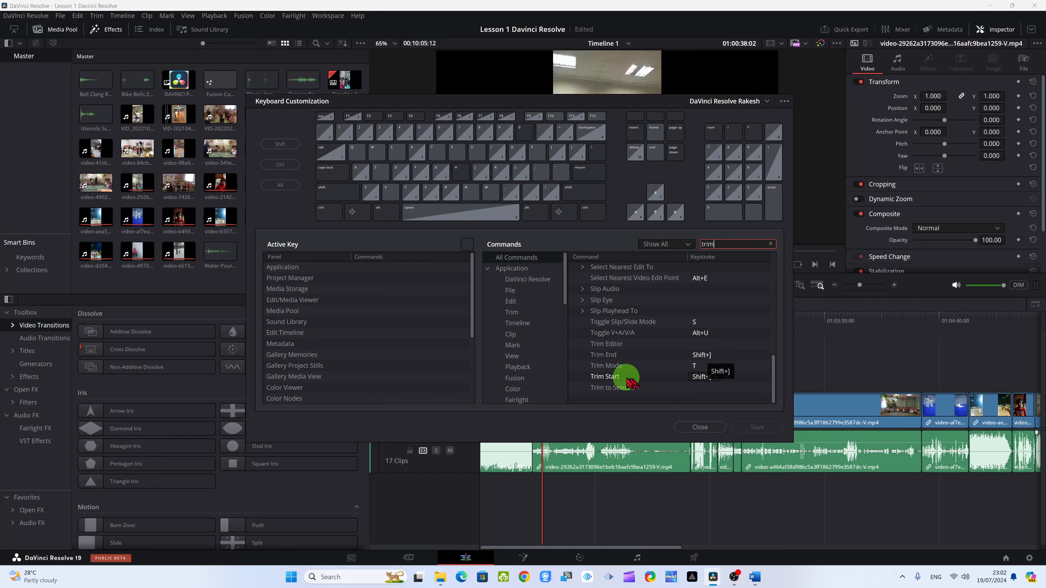
click(704, 381)
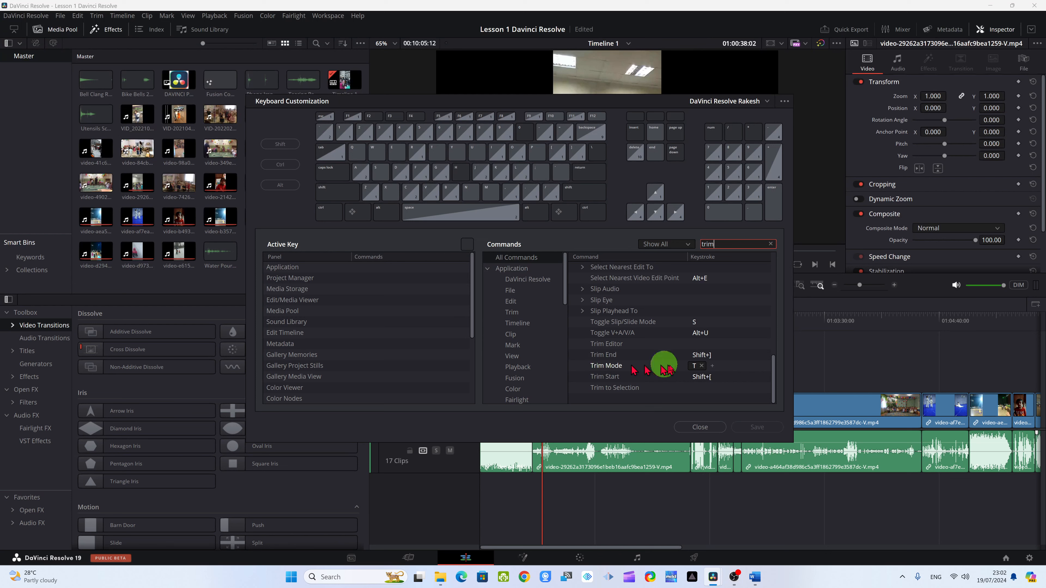
click(697, 369)
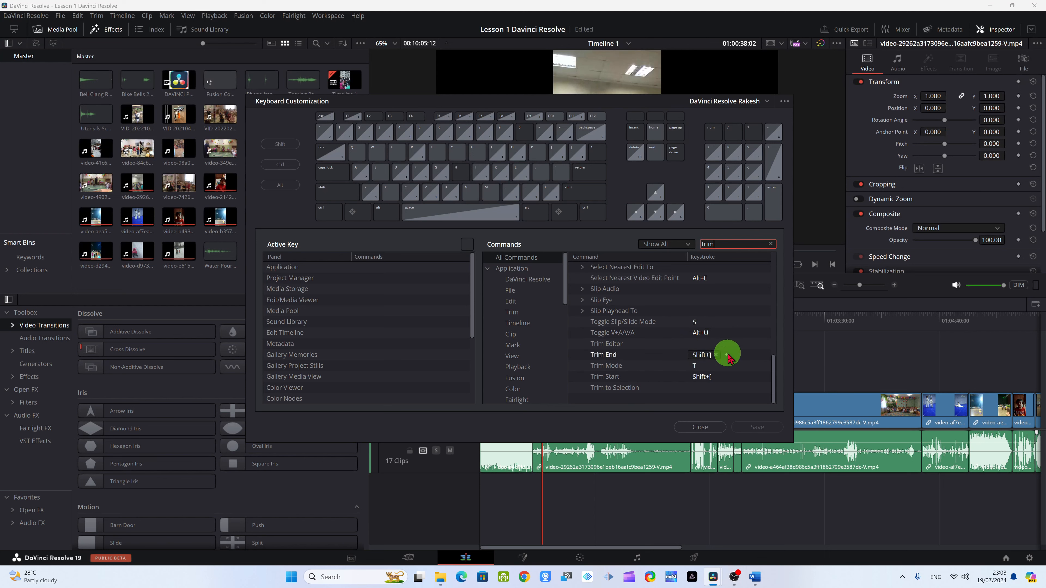
click(699, 356)
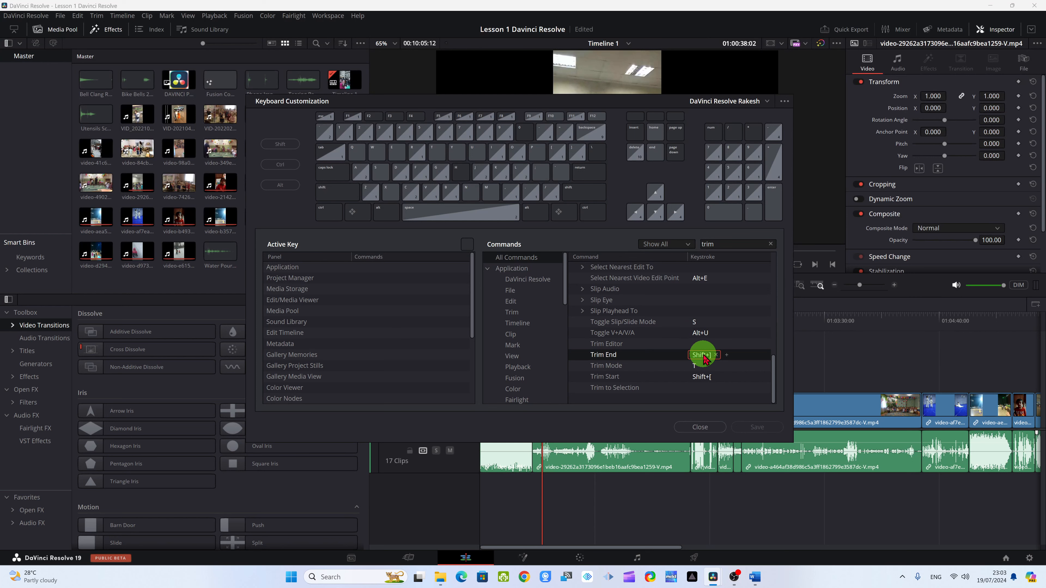
click(727, 356)
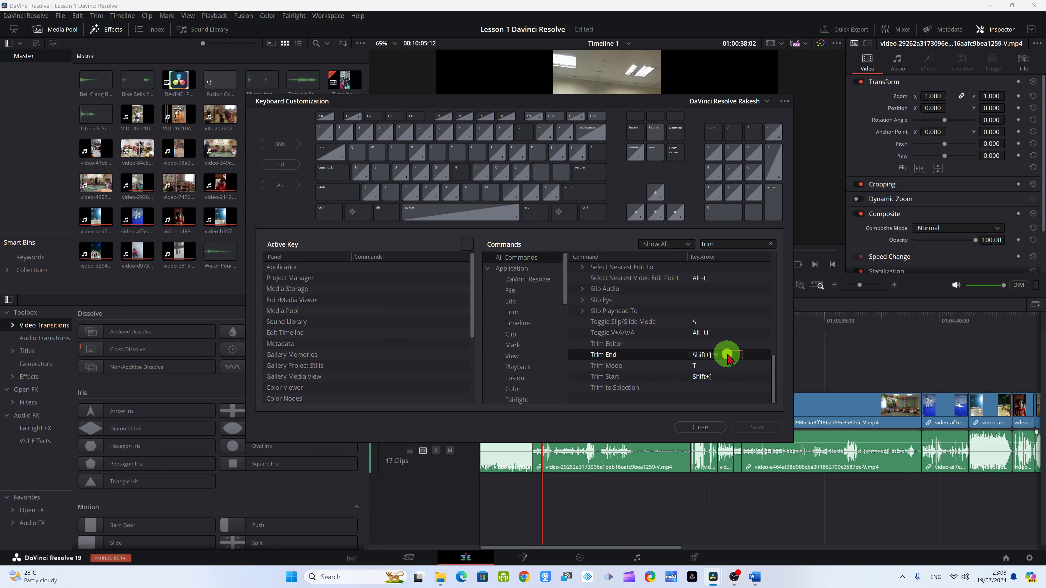
click(740, 366)
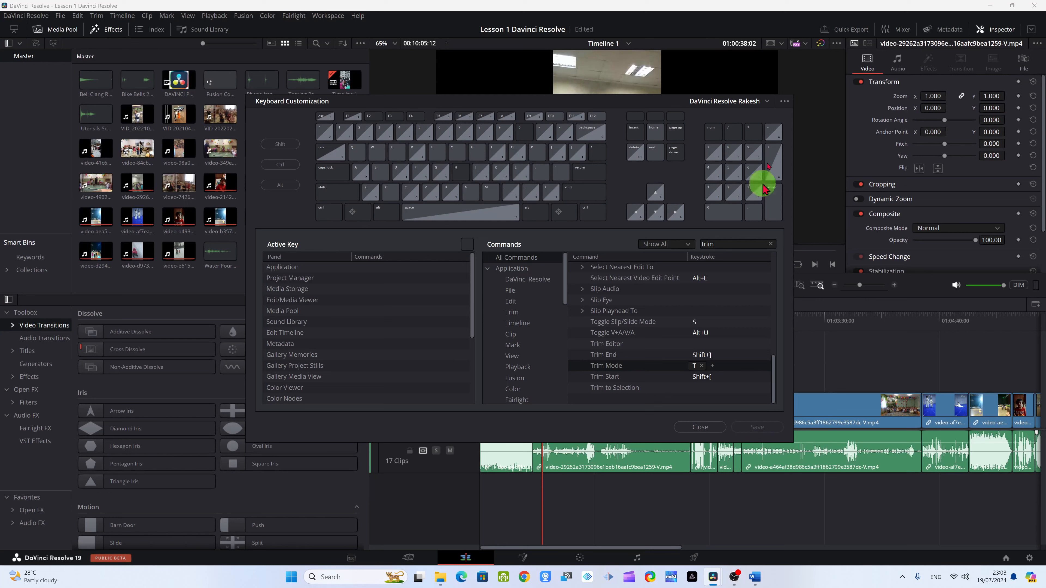
- Review the options for saving, importing, exporting and deleting shortcut presets, and close the keyboard customization
click(783, 101)
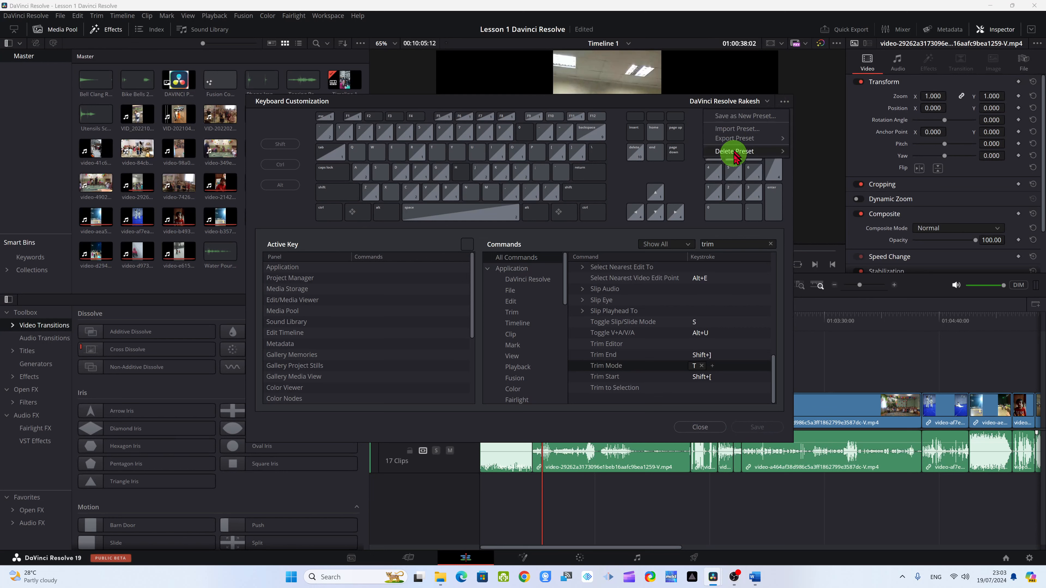
mouse_move(738, 156)
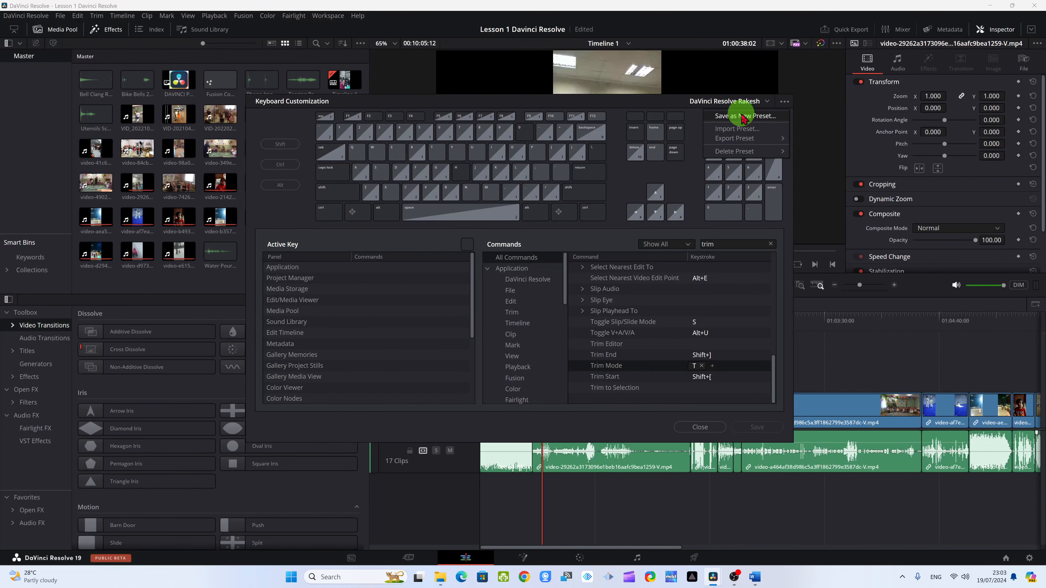
click(743, 118)
click(700, 429)
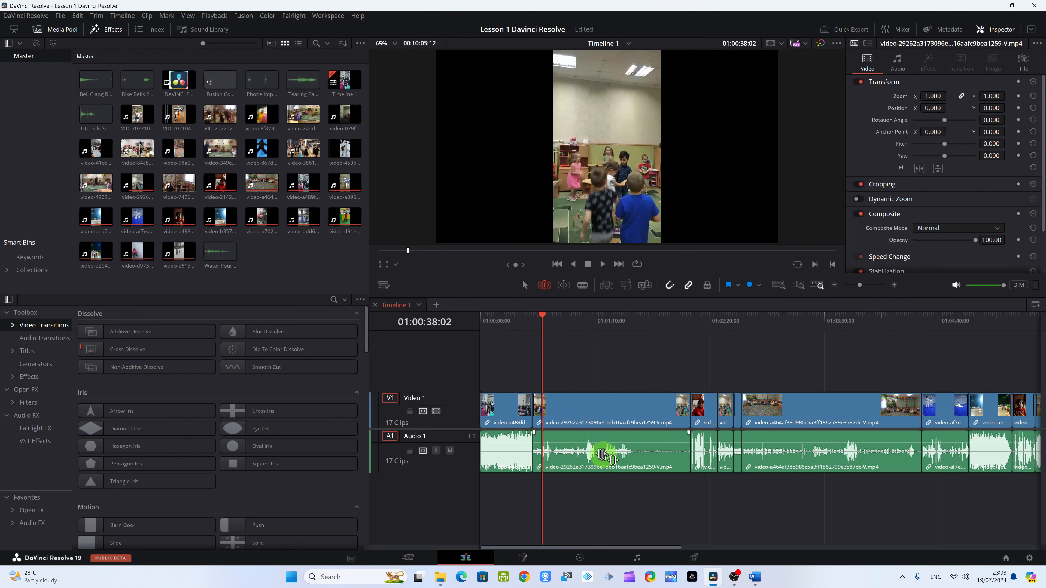
- Move the playhead to 01:00:11:01 in the first clip and switch to the Cut page
click(496, 316)
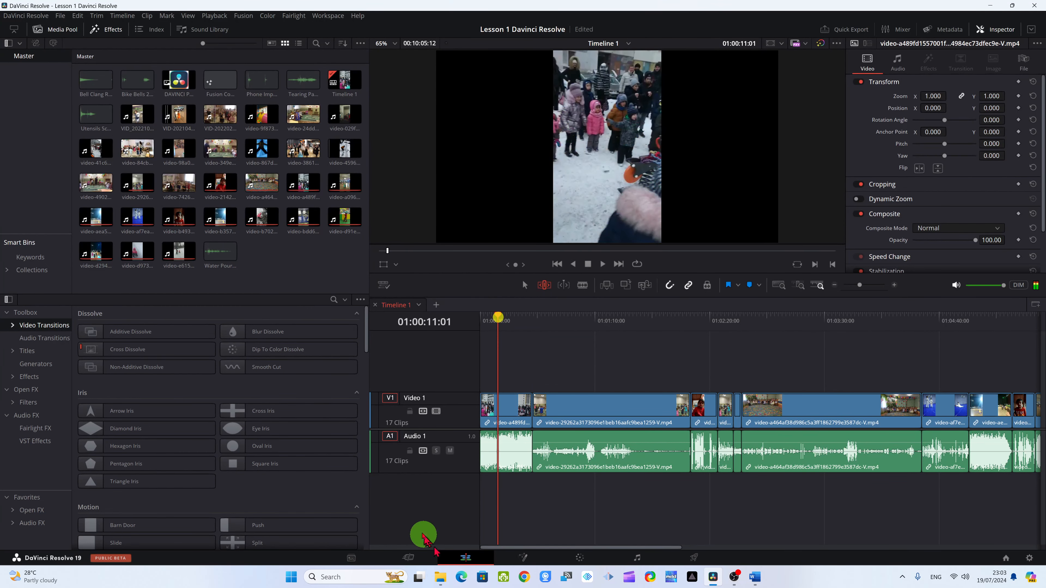
click(409, 557)
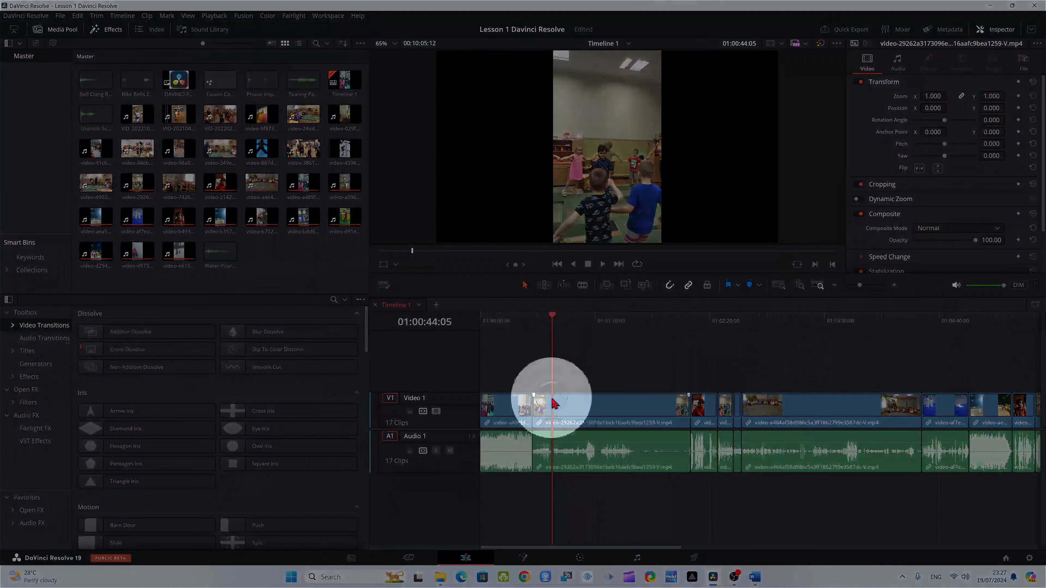
- Trim the start of the second clip to the playhead at 01:00:45:28 and save the project
right_click(556, 418)
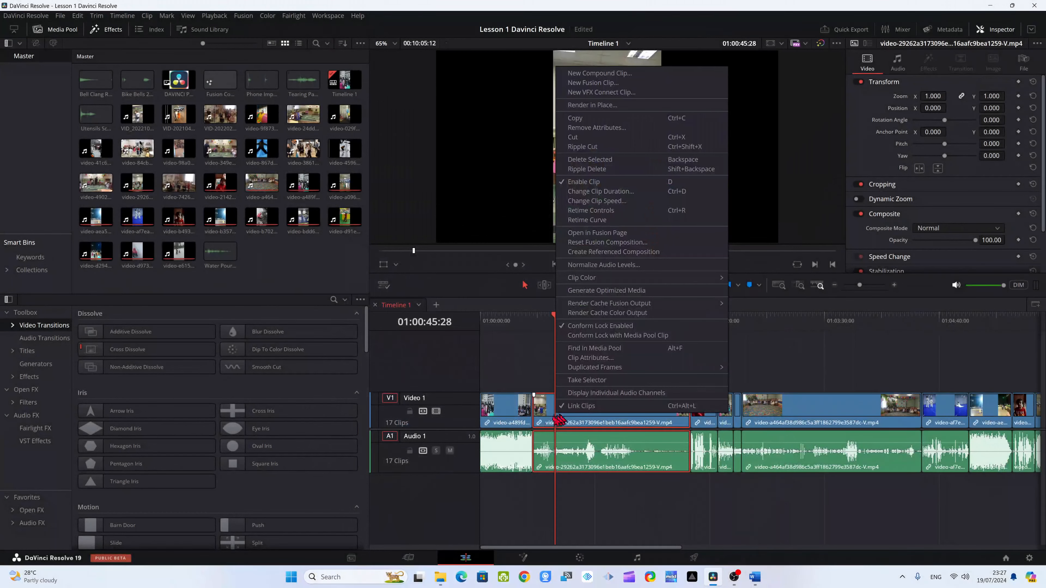
click(531, 366)
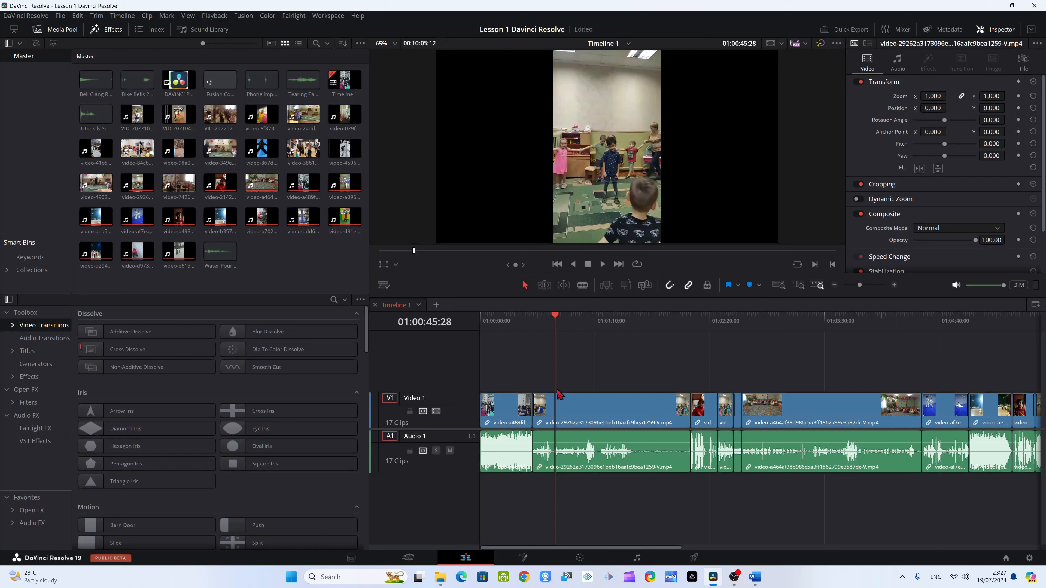
key(shift+bracketleft)
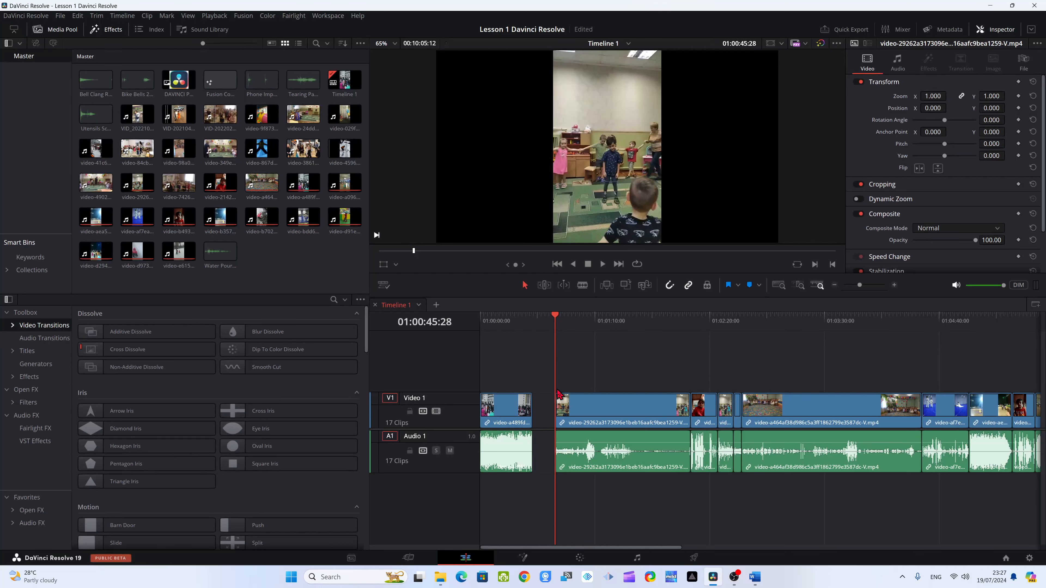
key(ctrl+s)
- Trim the end of the second clip at 01:01:37:21 and move the playhead back to 01:01:30:12
drag(555, 316, 640, 342)
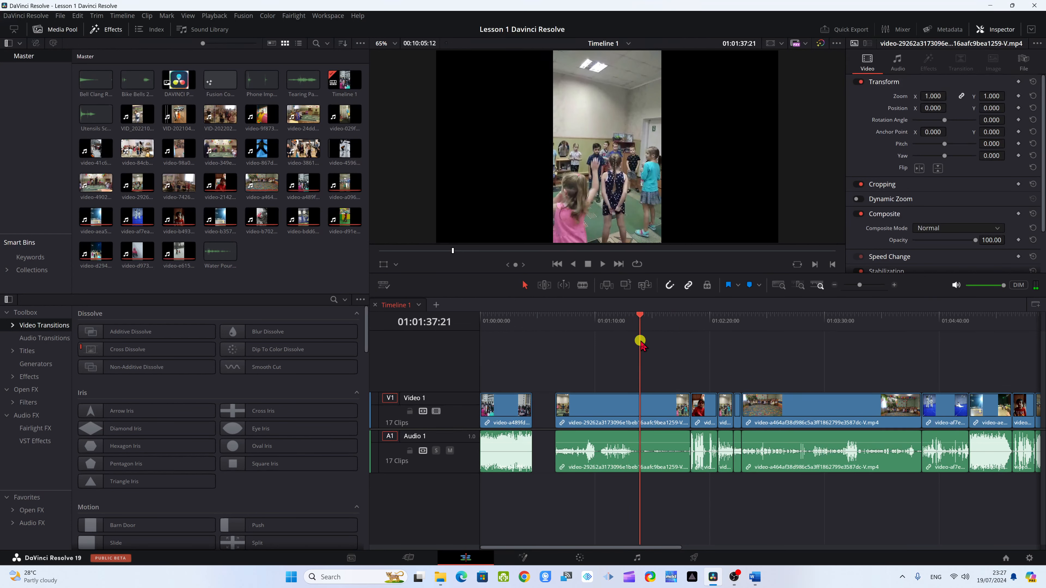
key(shift+])
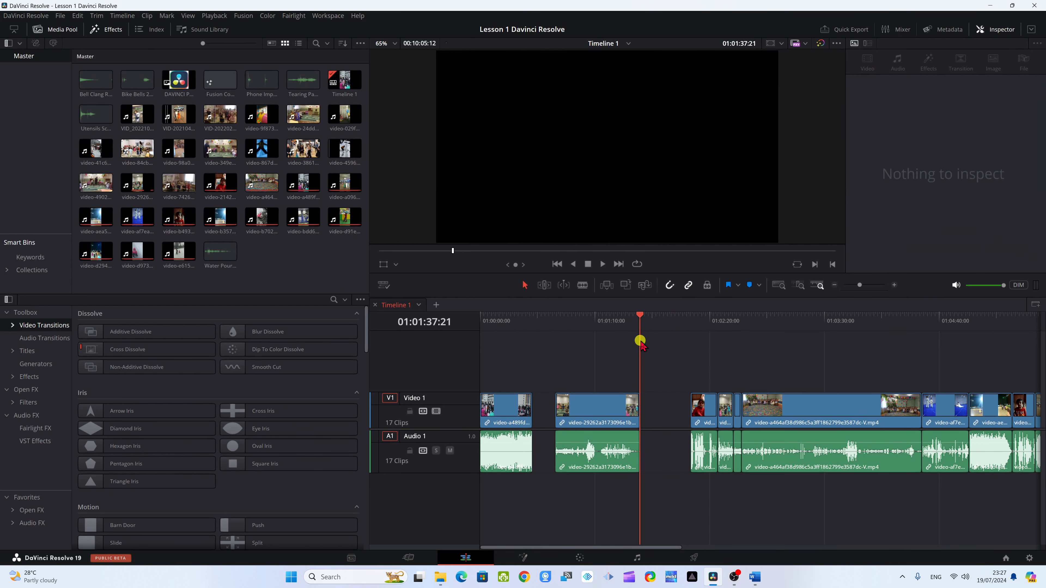
mouse_move(641, 341)
mouse_down()
mouse_move(637, 416)
mouse_move(652, 407)
mouse_move(640, 404)
mouse_move(627, 327)
mouse_up()
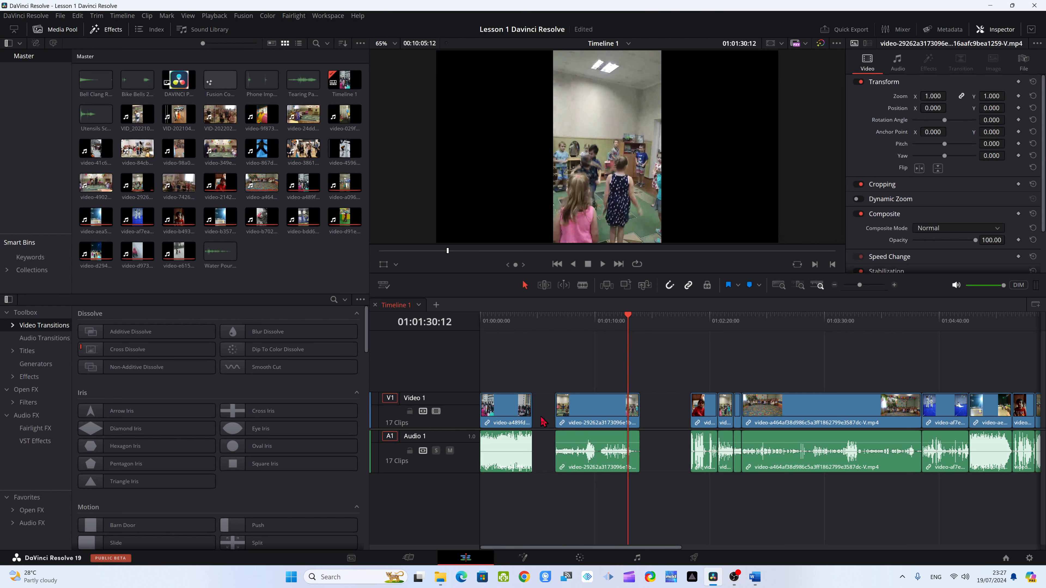
- Delete the empty gaps before and after the trimmed second clip so the clips close up
click(544, 418)
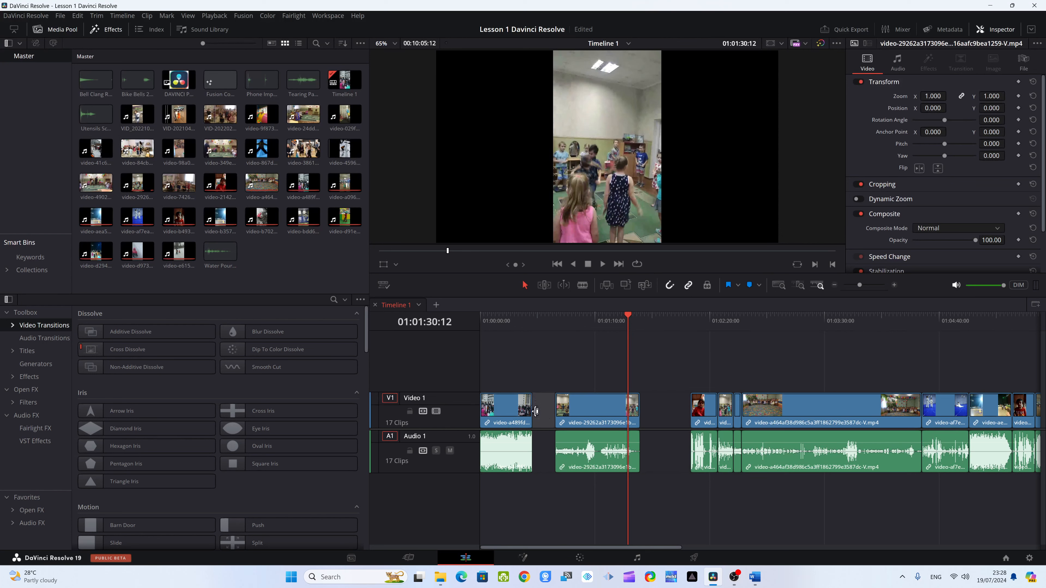
click(542, 414)
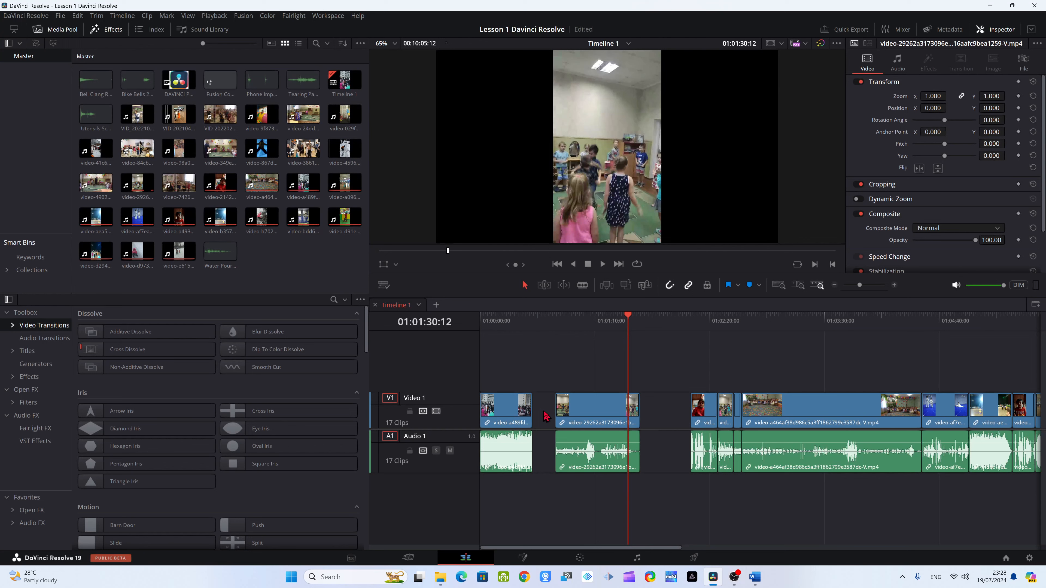
click(544, 412)
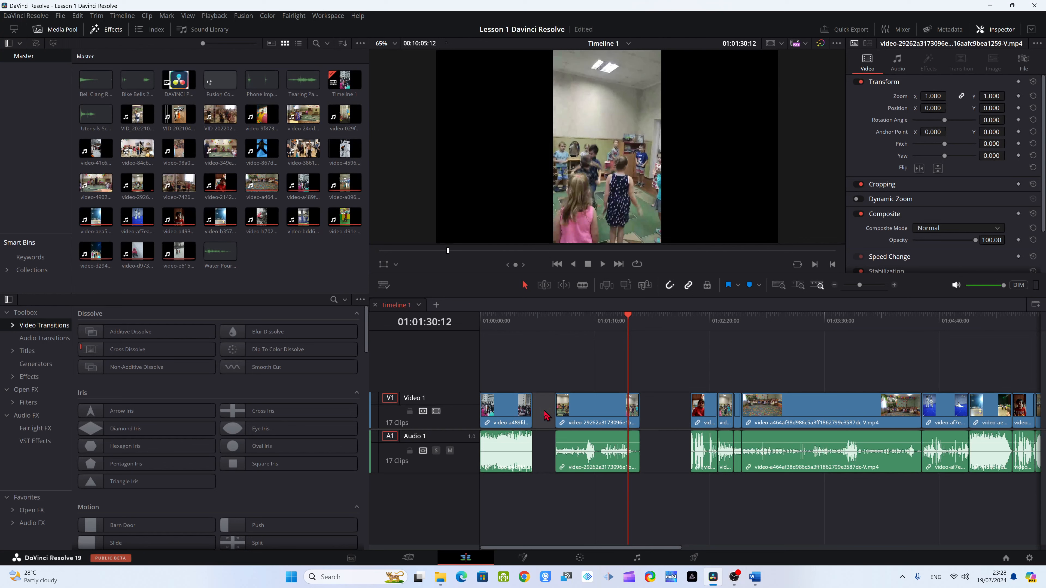
key(Delete)
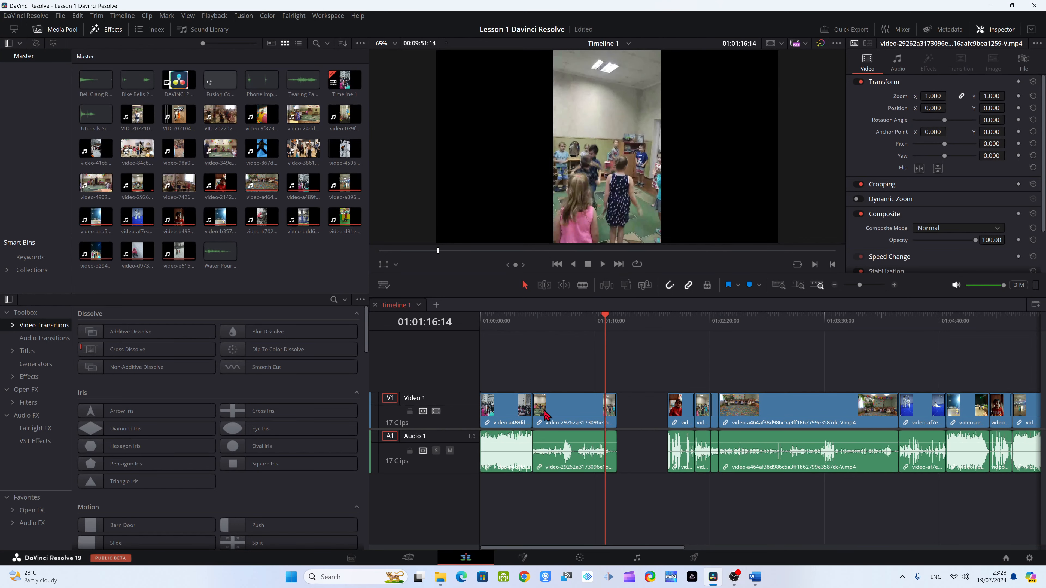
click(639, 412)
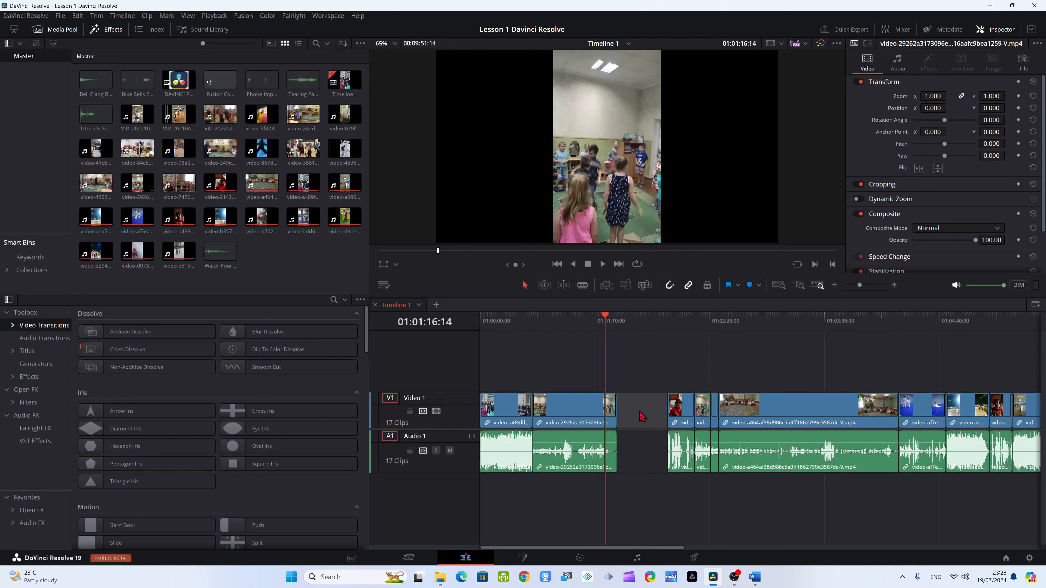
click(640, 416)
key(Delete)
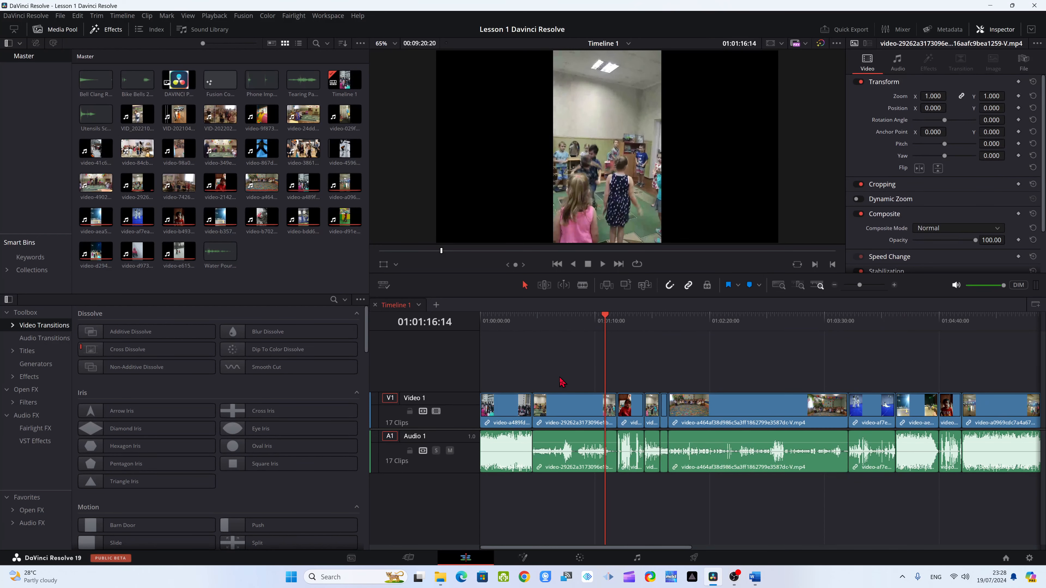
- Undo the gap deletions and the start and end trims of the second clip
key(ctrl+z)
key(ctrl+z)
key(ctrl+z)
key(ctrl+z)
key(ctrl+z)
key(ctrl+z)
key(ctrl+z)
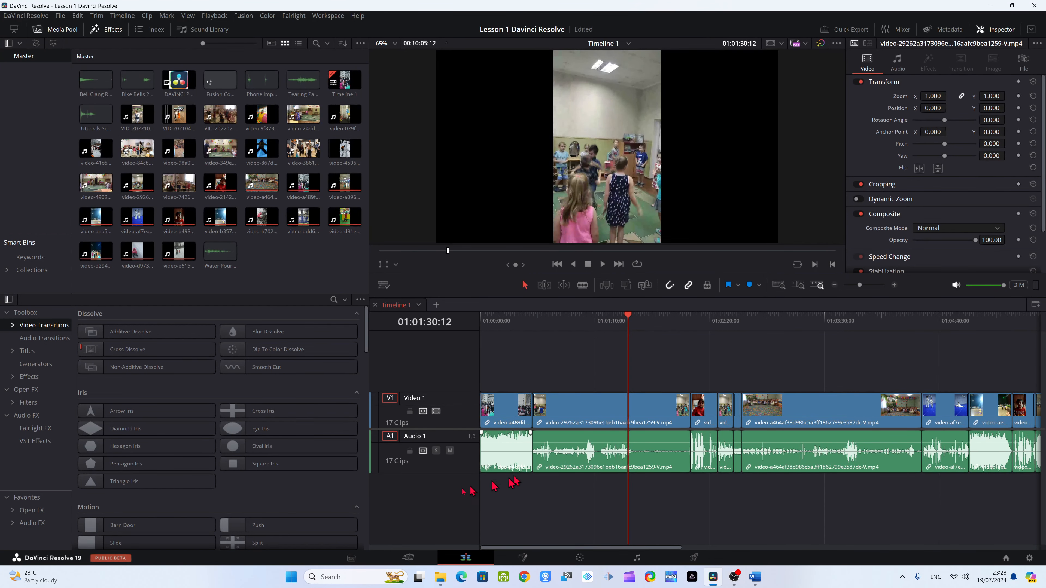
- Switch to the Cut page and move the playhead to 01:00:00:20 near the start of the first clip
click(408, 557)
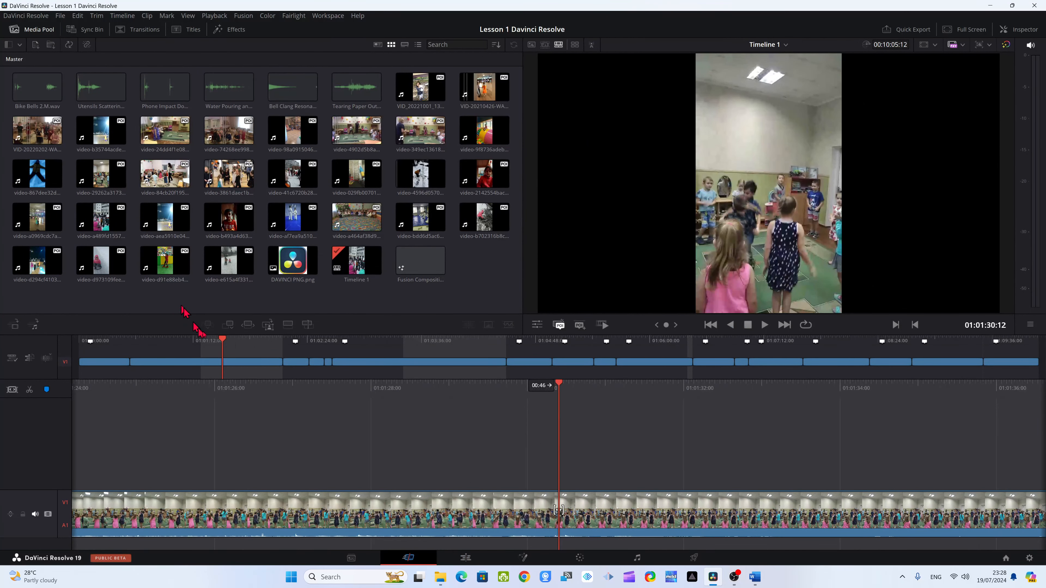
drag(223, 341, 100, 342)
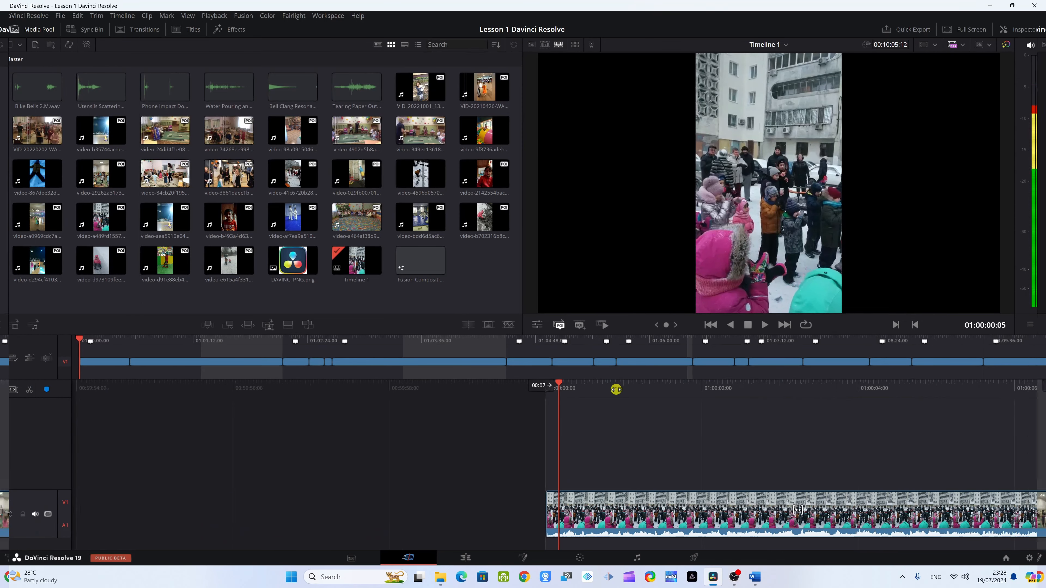
drag(589, 390, 577, 450)
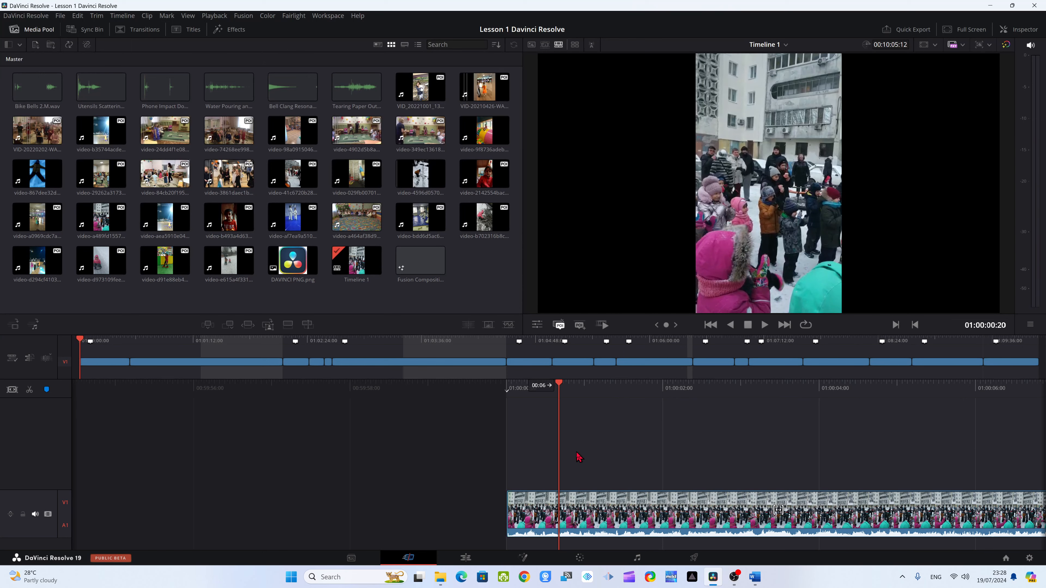
- Trim the first clip's start at 01:00:00:20, then trim its end with the playhead at 01:00:05:27
key(shift+bracketleft)
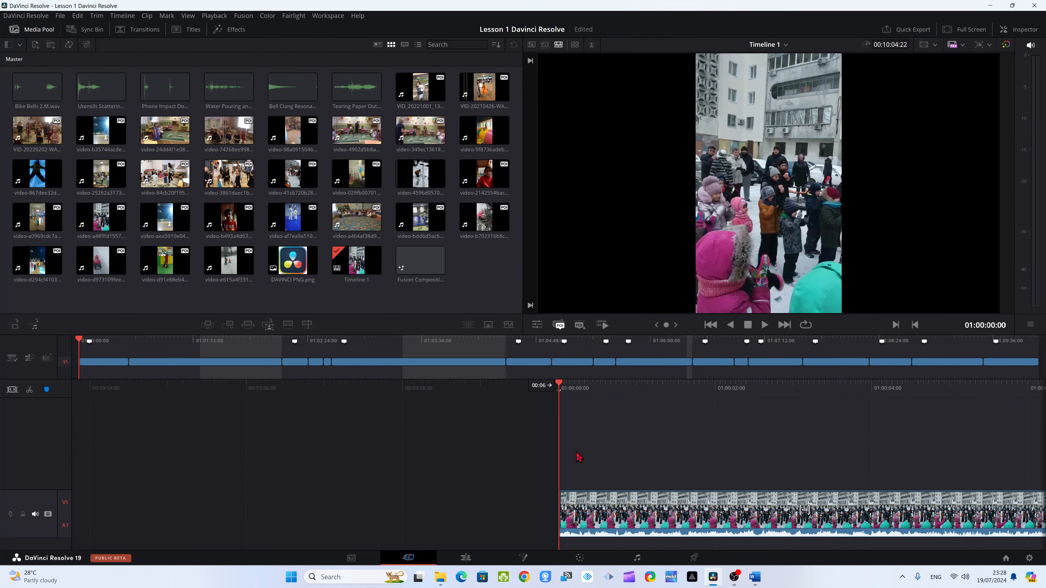
drag(795, 395, 522, 417)
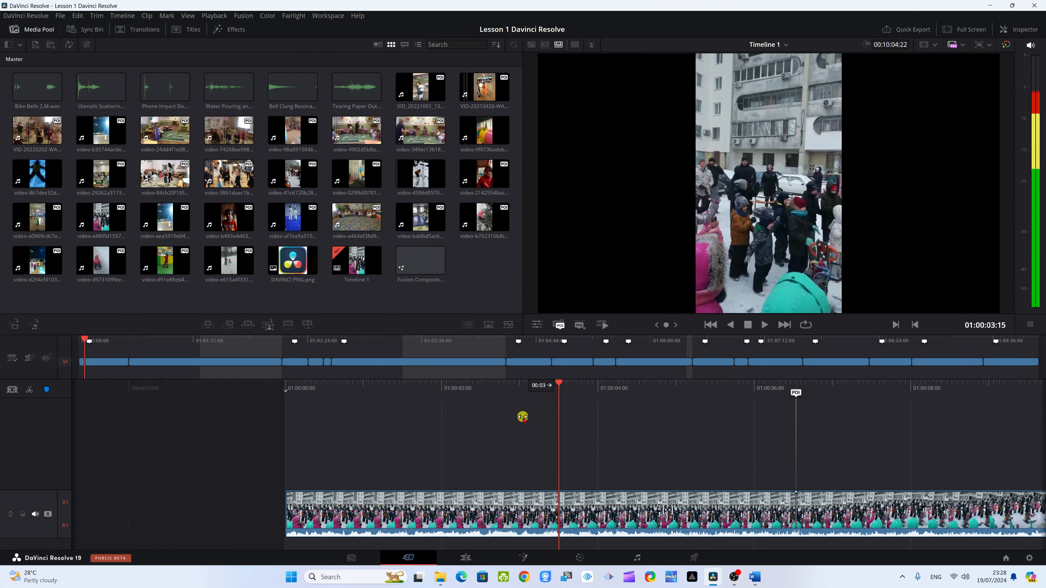
drag(737, 389, 519, 405)
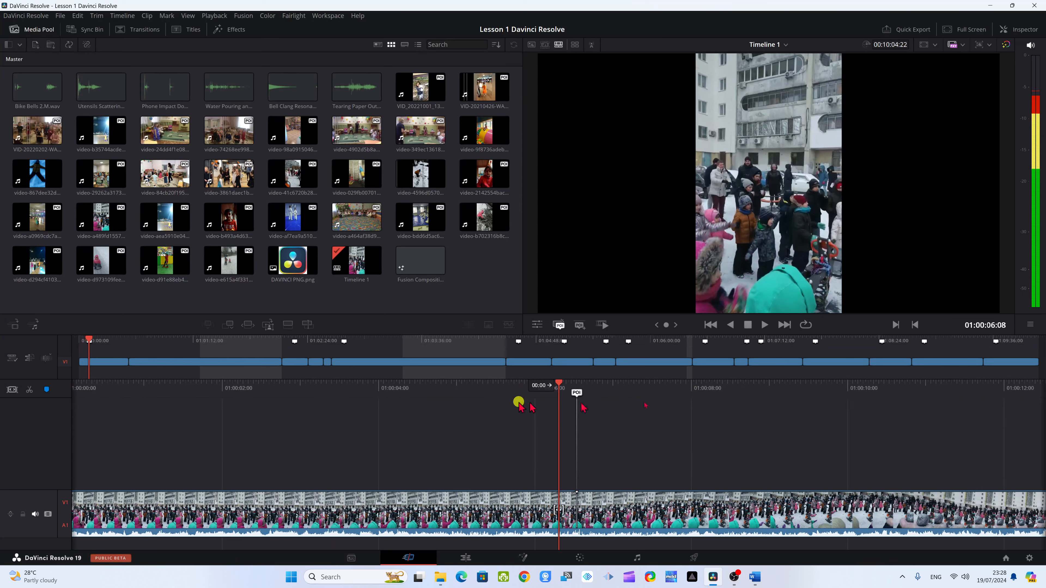
mouse_move(844, 385)
mouse_down()
mouse_move(754, 404)
mouse_move(824, 404)
mouse_move(773, 422)
mouse_move(871, 422)
mouse_move(822, 386)
mouse_move(770, 396)
mouse_move(846, 397)
mouse_up()
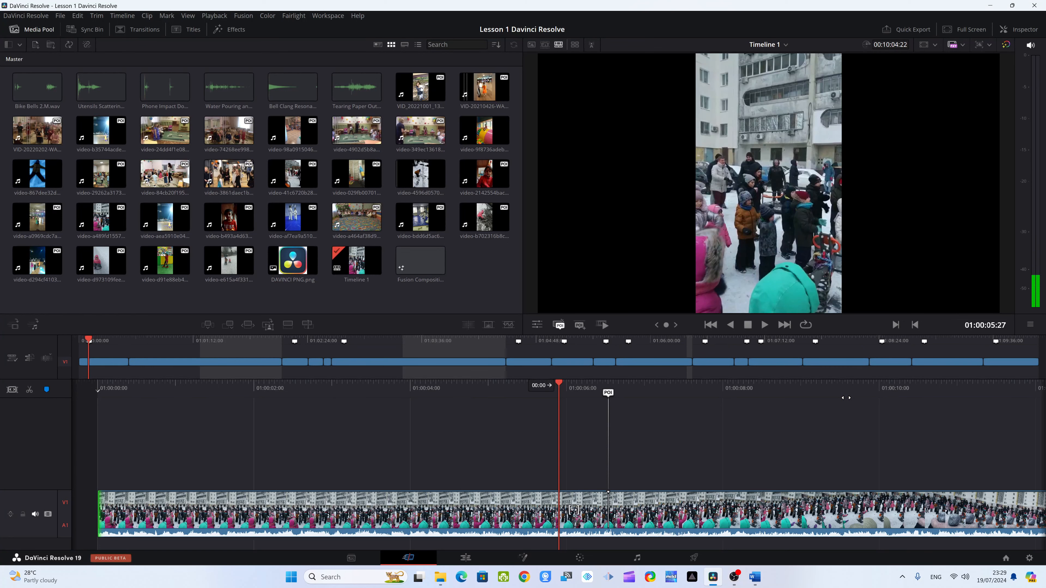
key(ctrl+shift+])
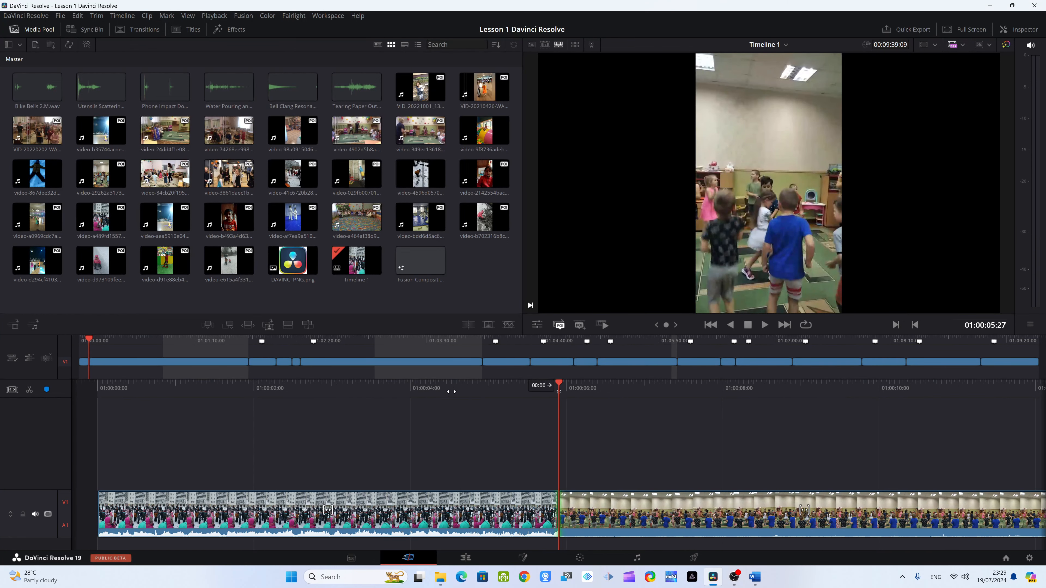
- Move the playhead back to 01:00:05:19 and select the edit point between the first and second clips
drag(449, 390, 470, 390)
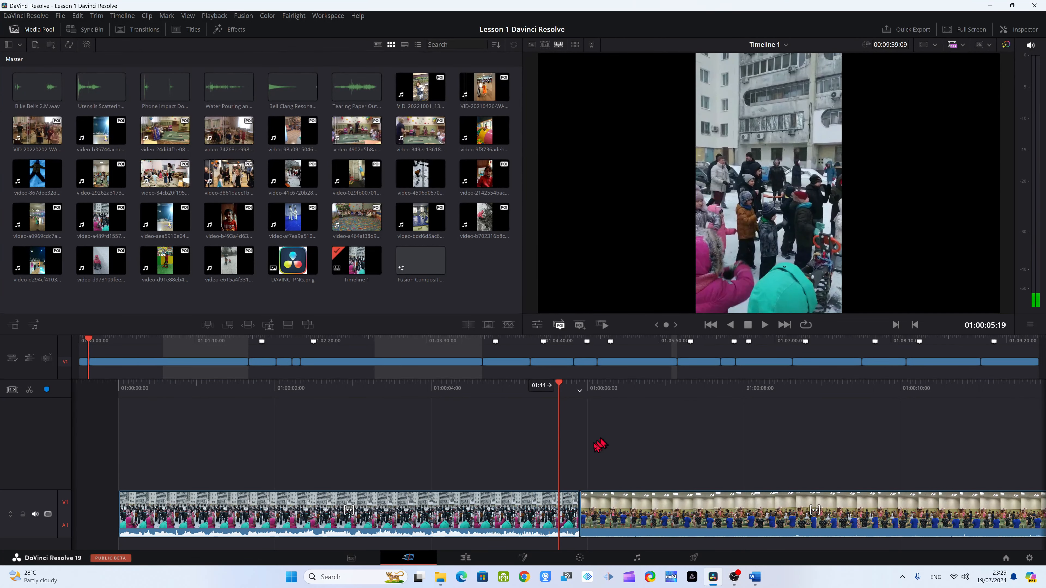
click(572, 492)
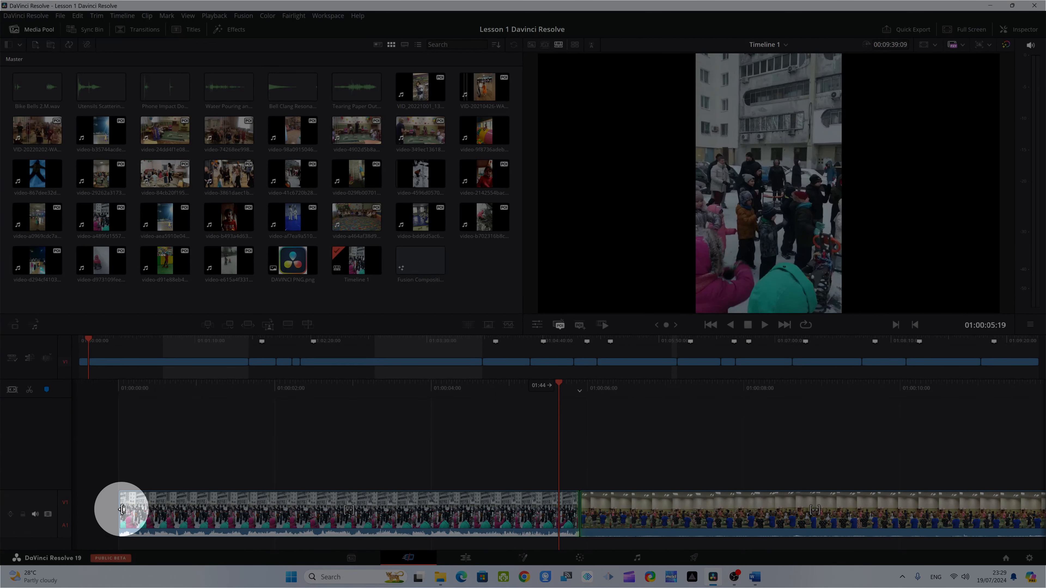
click(576, 508)
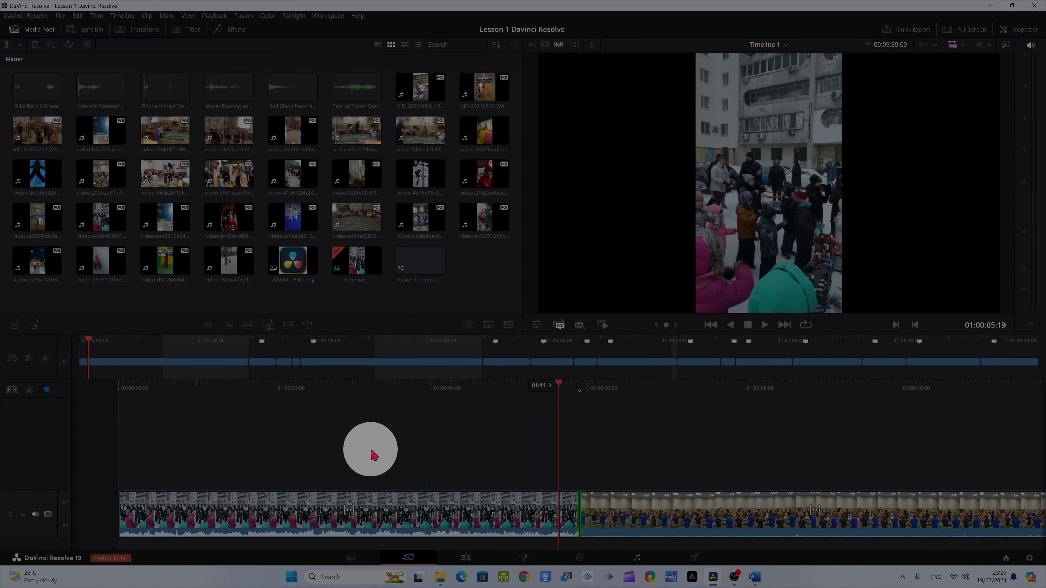
key(v)
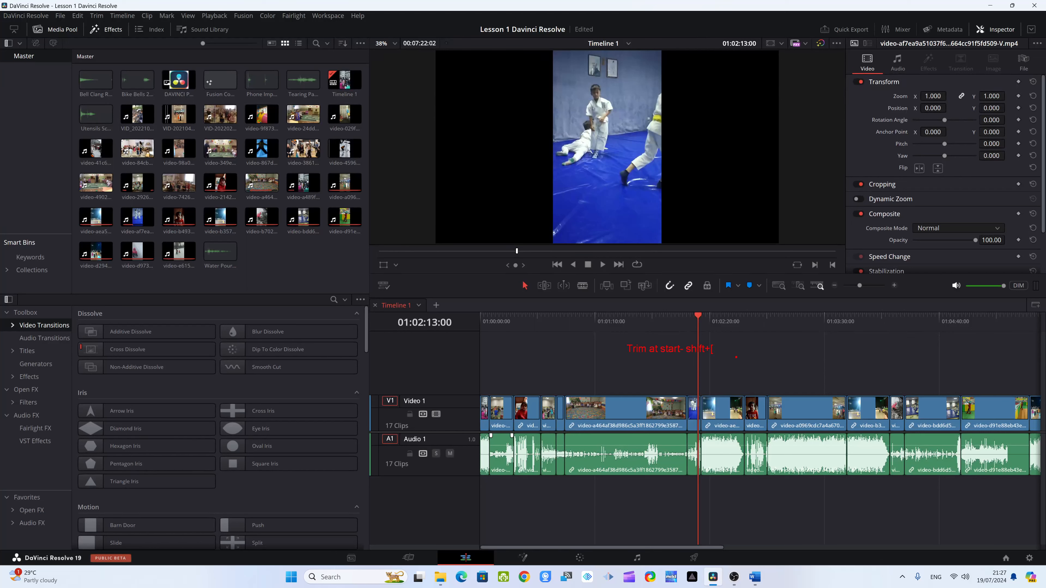
- On the Edit page, split the long video-a464af38d986 clip into two parts at 01:01:21:29
click(727, 353)
click(719, 353)
drag(700, 332, 606, 323)
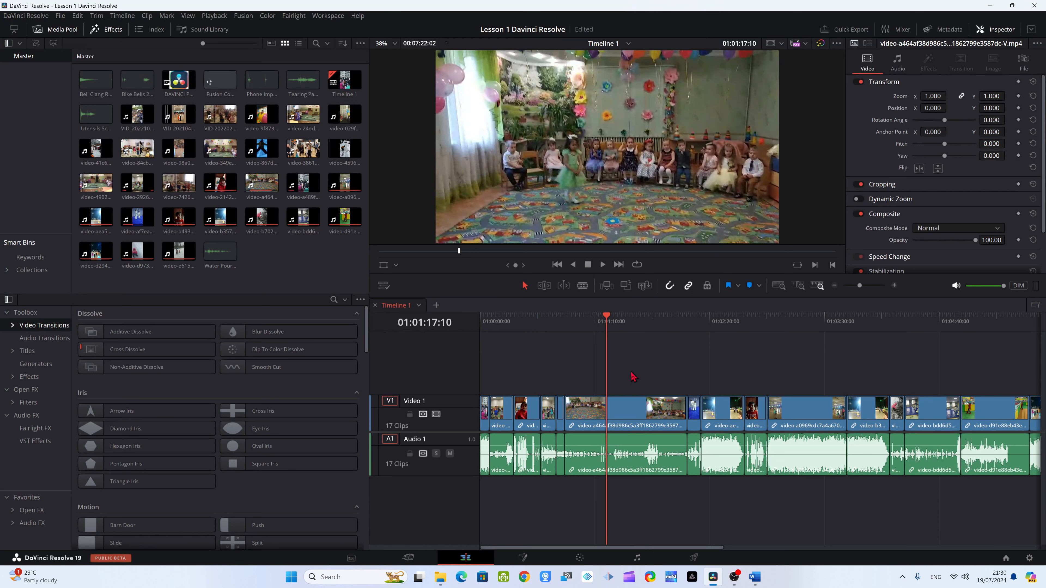
drag(607, 412, 619, 455)
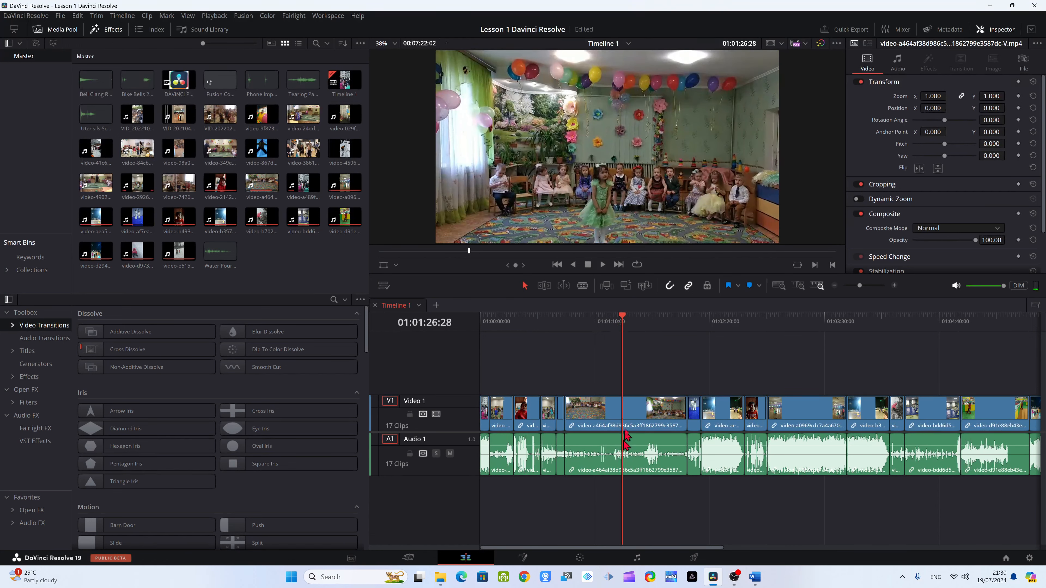
drag(622, 319, 611, 321)
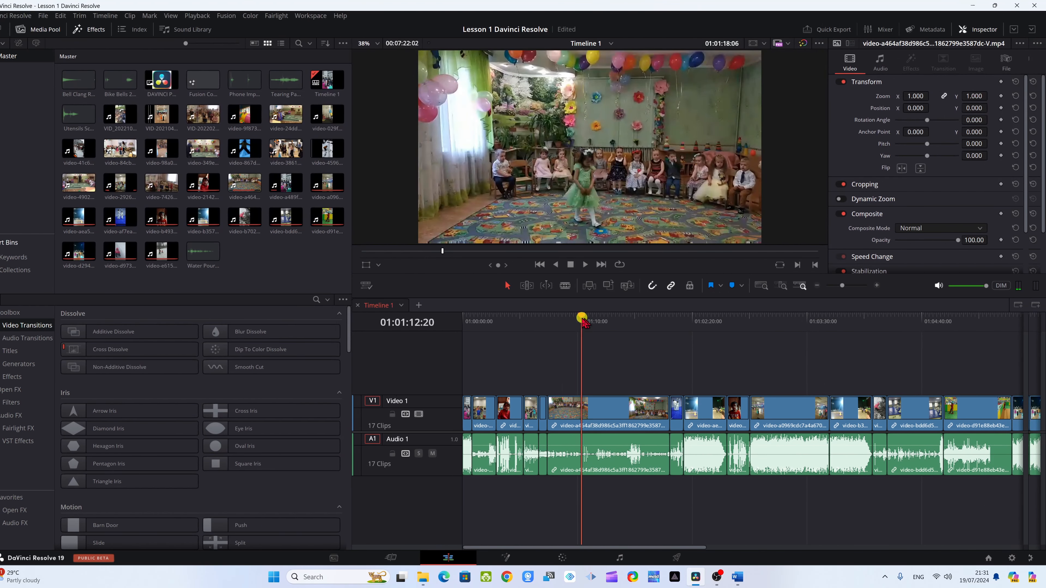
drag(584, 323, 616, 329)
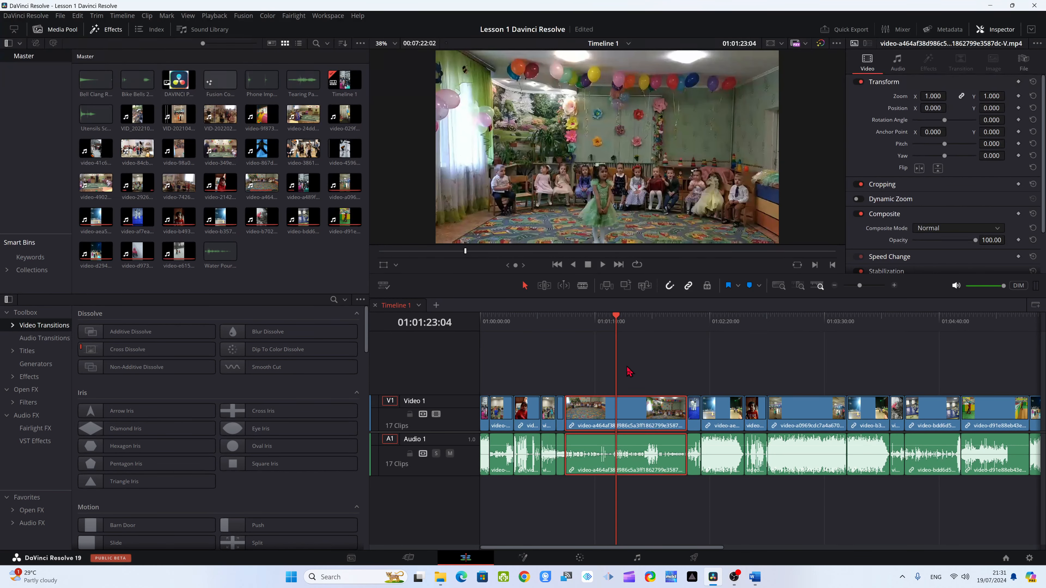
drag(616, 318, 584, 318)
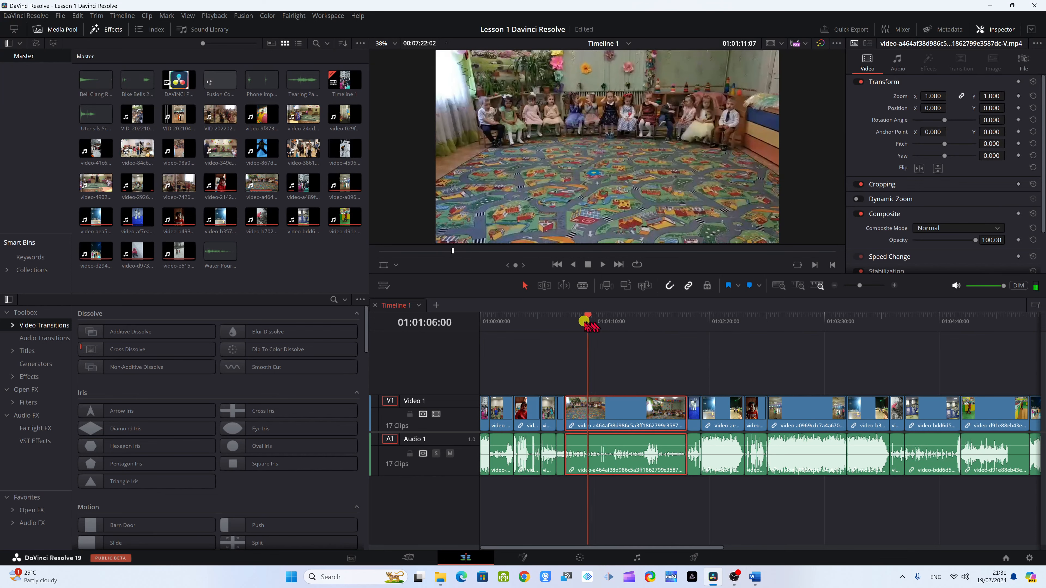
key(ctrl+backslash)
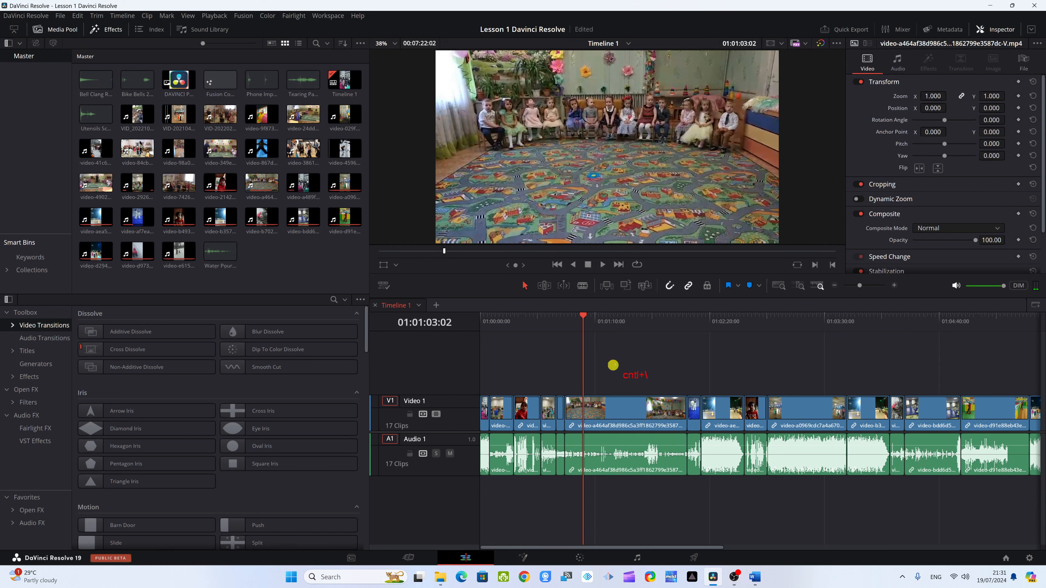
drag(613, 365, 670, 387)
click(614, 320)
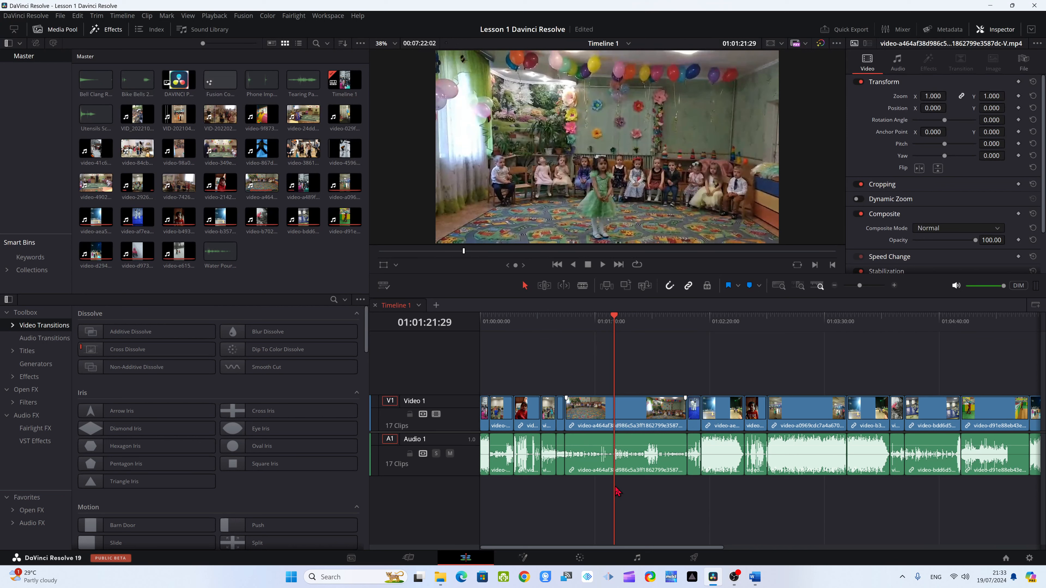
key(ctrl+backslash)
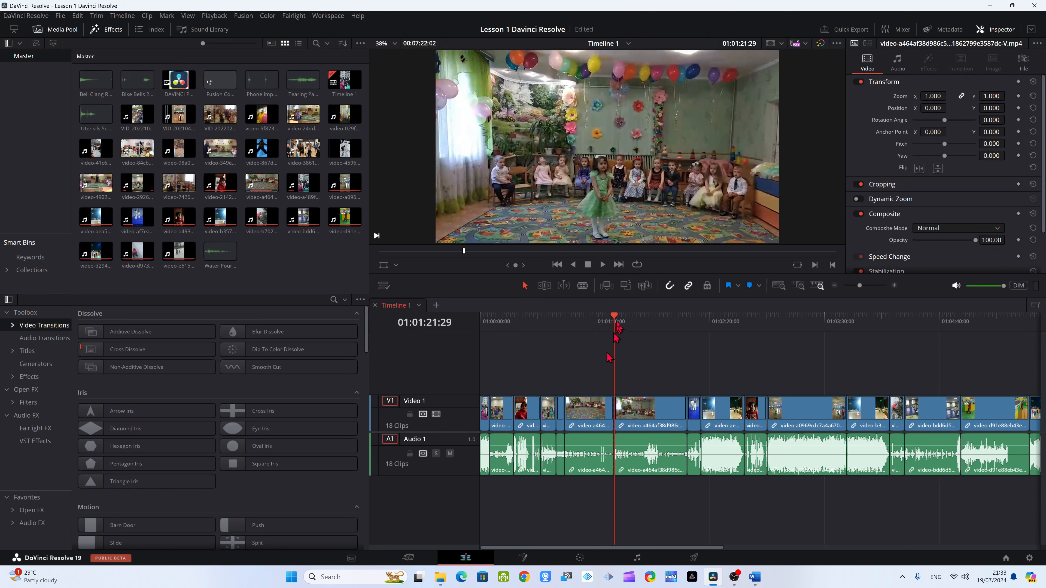
- Move the playhead to 01:00:51:20 and ripple delete the first part of the split clip
drag(614, 325, 626, 375)
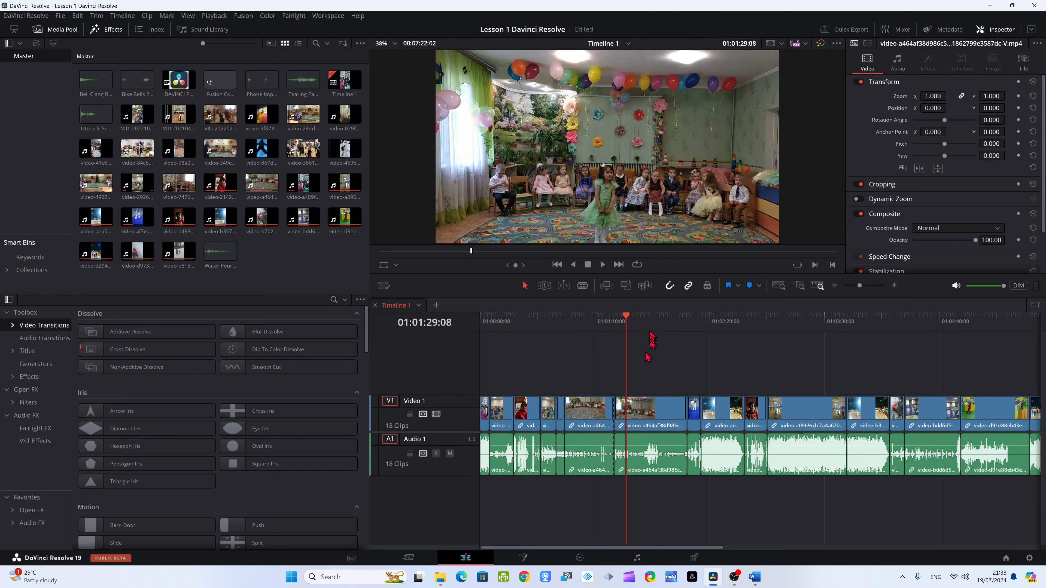
drag(552, 338, 564, 337)
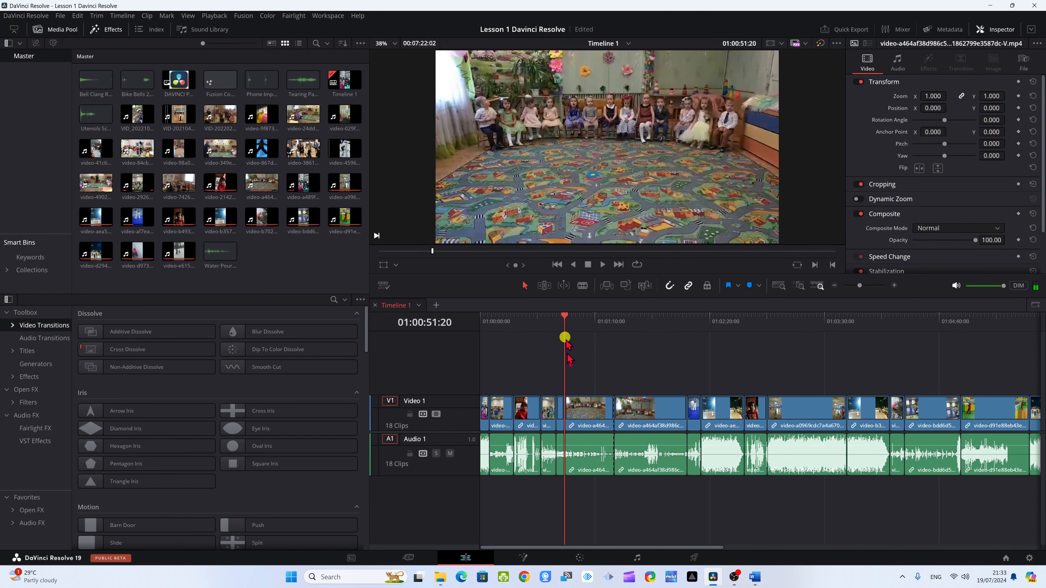
click(591, 423)
right_click(591, 421)
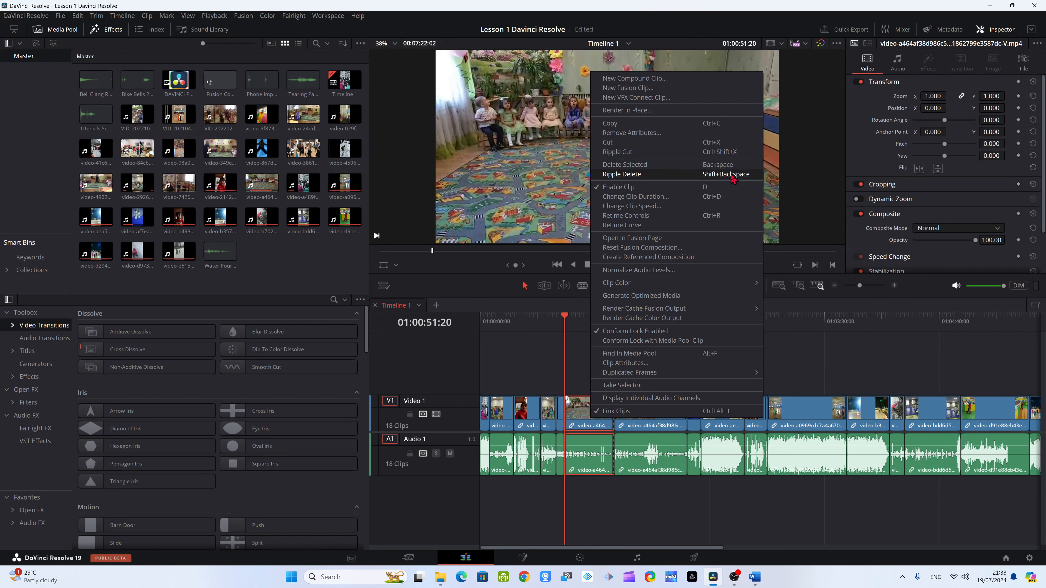
click(586, 428)
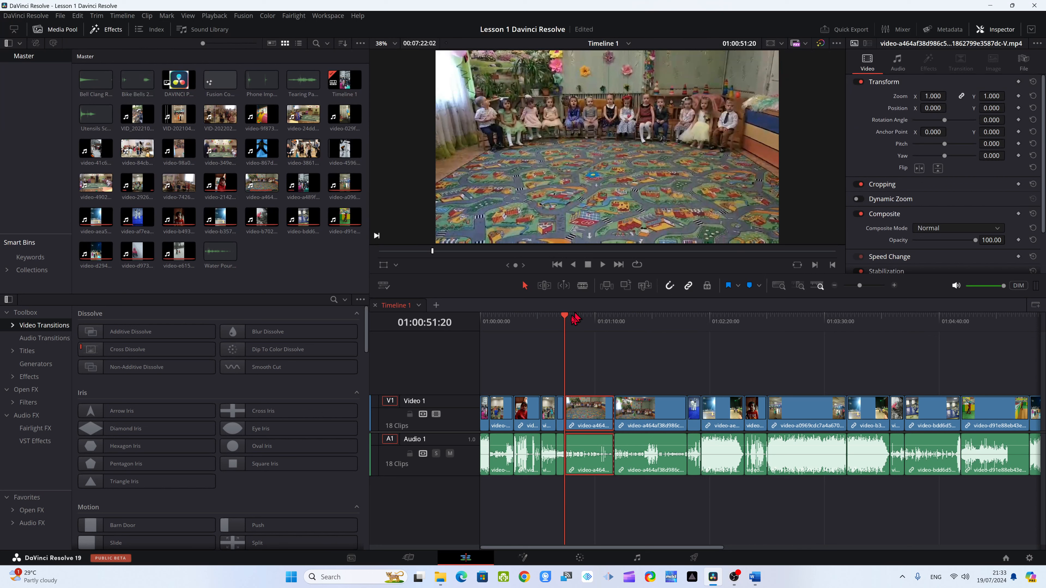
click(586, 416)
key(Delete)
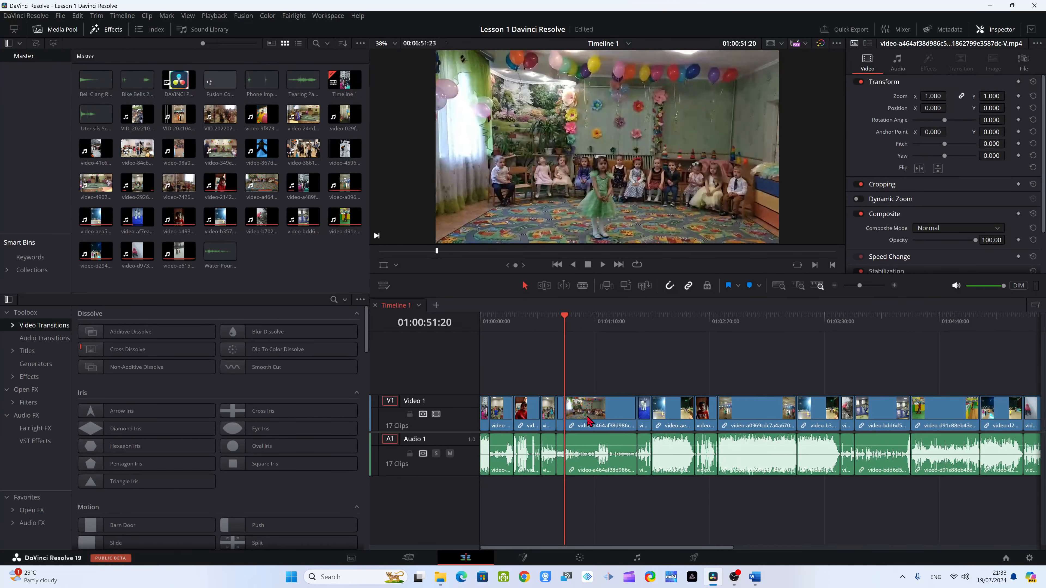
- Undo the deletion, reselect the first part of the split clip and ripple delete it again
key(ctrl+z)
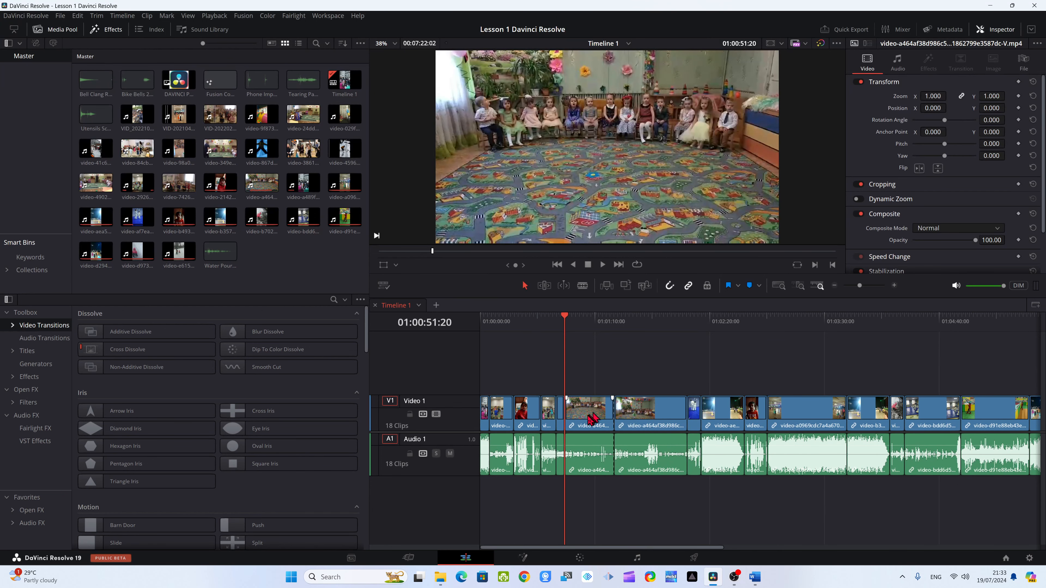
click(587, 417)
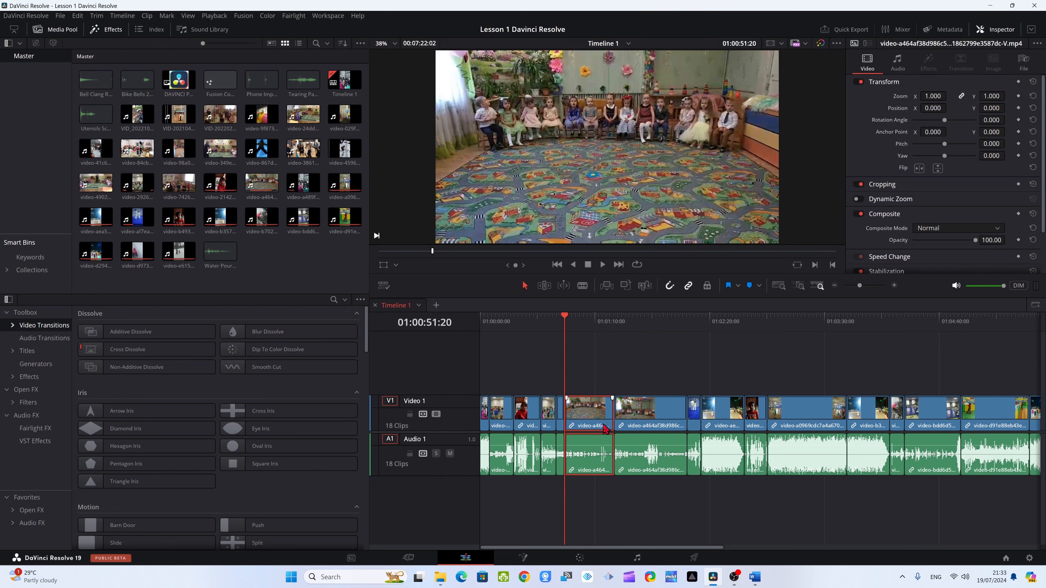
key(Delete)
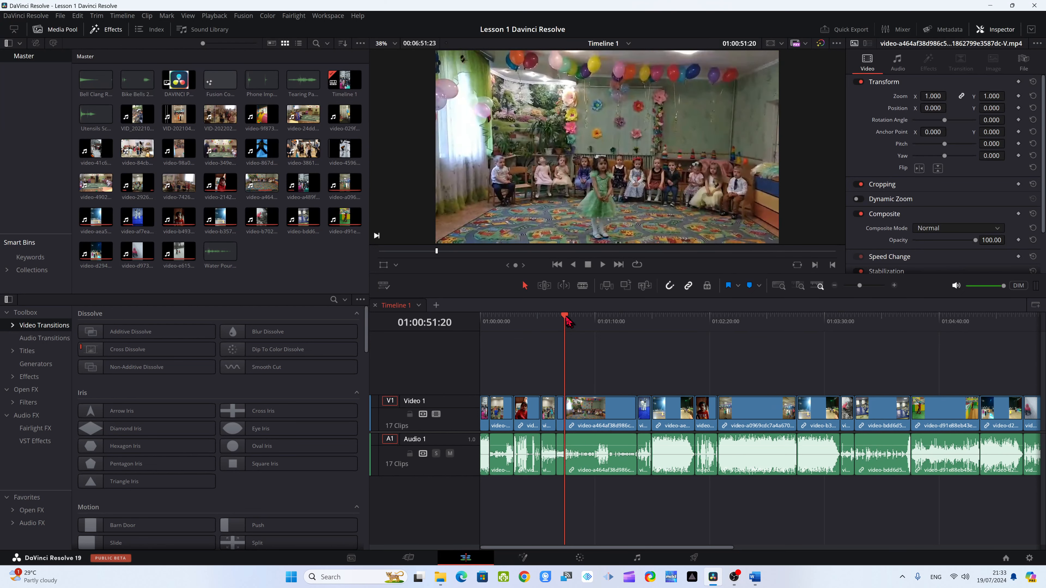
- Play the timeline from the deleted part's position, stop playback, and return the playhead to 01:01:03:20
click(602, 265)
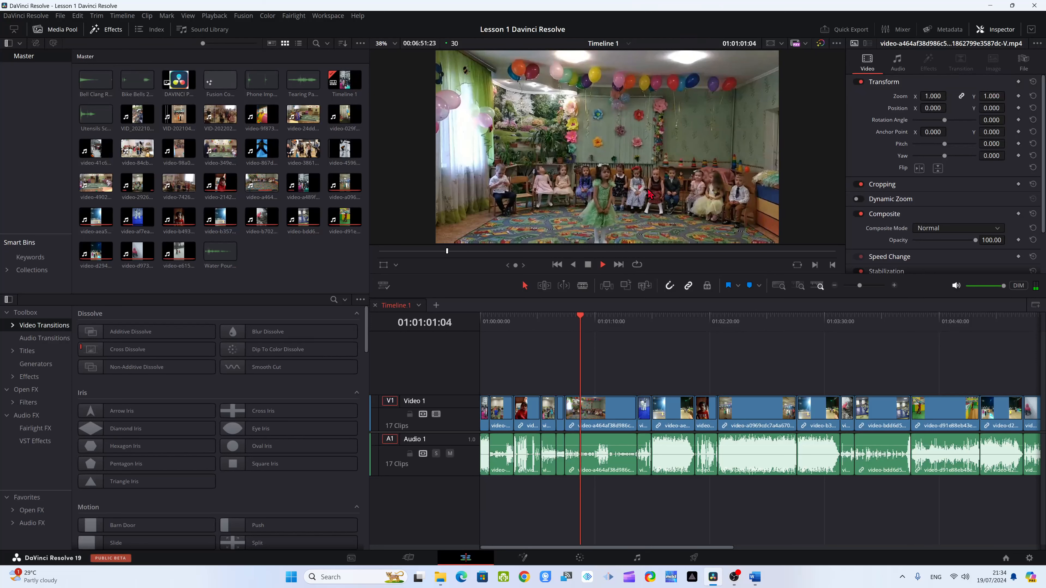
click(588, 265)
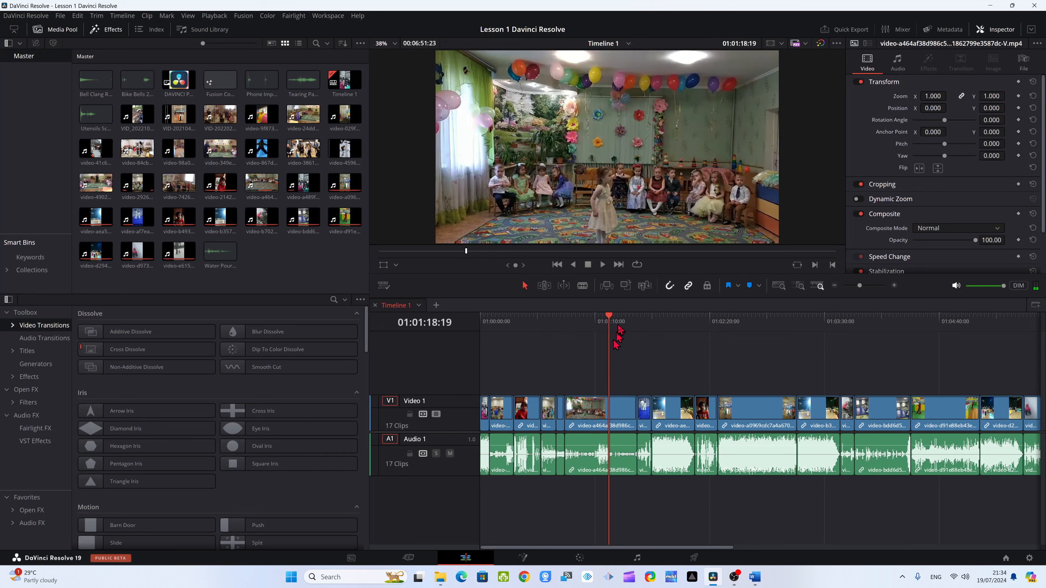
drag(609, 323, 585, 324)
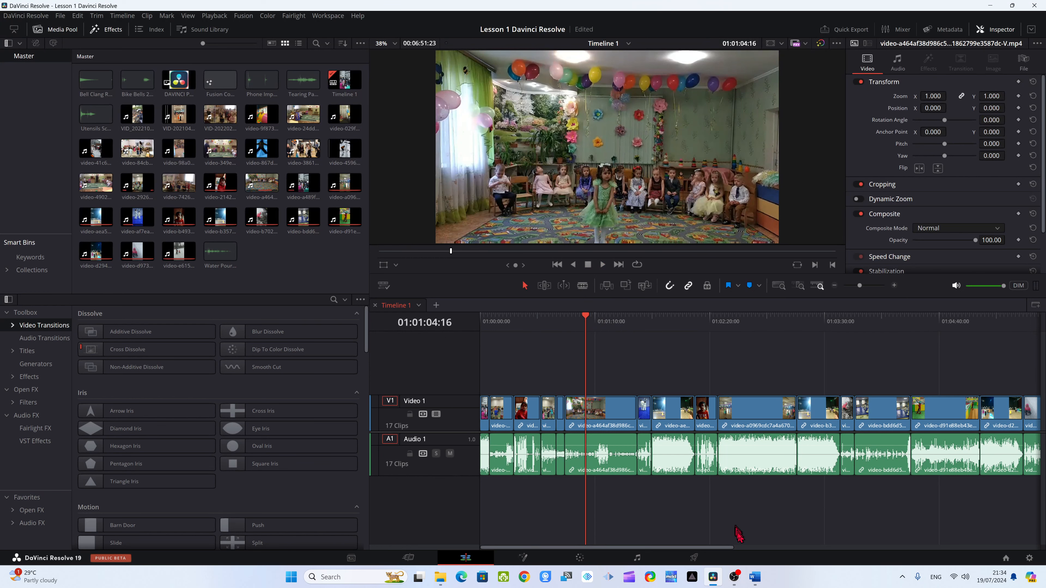
click(583, 317)
drag(584, 318, 584, 368)
- Undo the ripple deletion, the split and the earlier clip trims to restore the full-length second clip
key(ctrl+z)
key(ctrl+z)
key(ctrl+z)
key(ctrl+z)
key(ctrl+z)
key(ctrl+z)
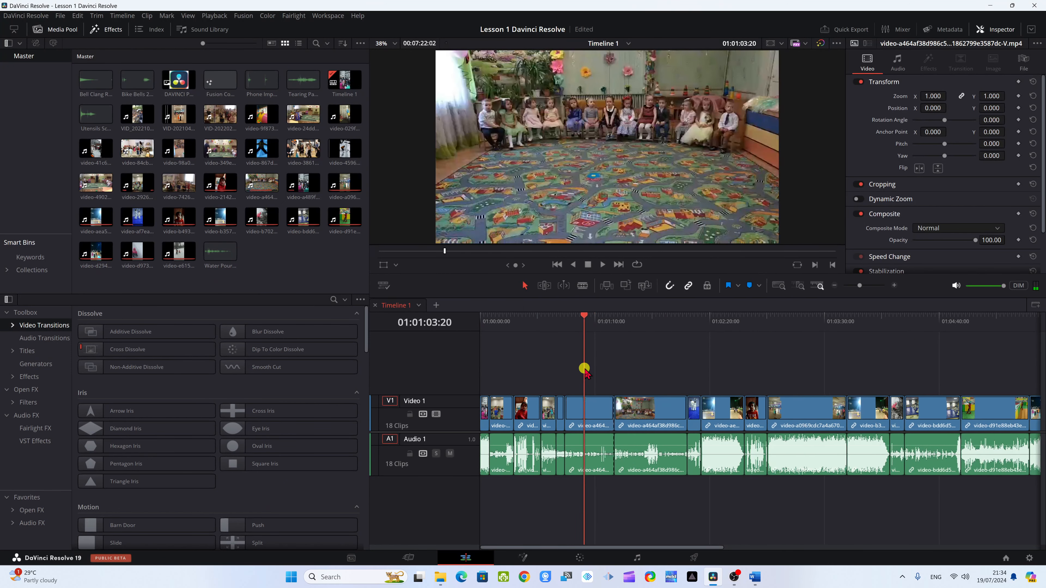
key(ctrl+z)
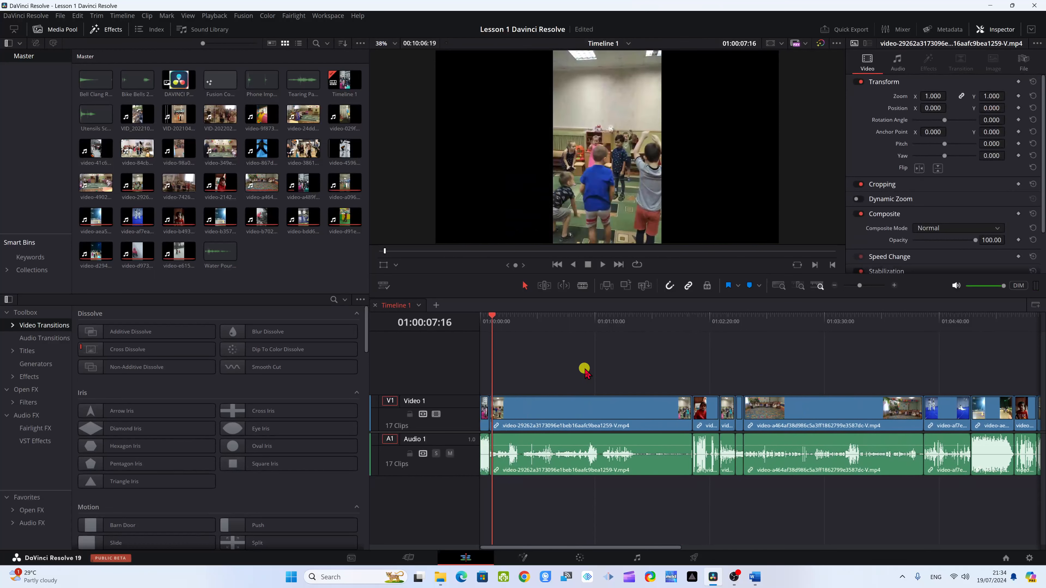
- Trim the second clip's start at 01:00:27:01 and its end at 01:01:34:23, leaving the gaps open
drag(584, 371, 525, 322)
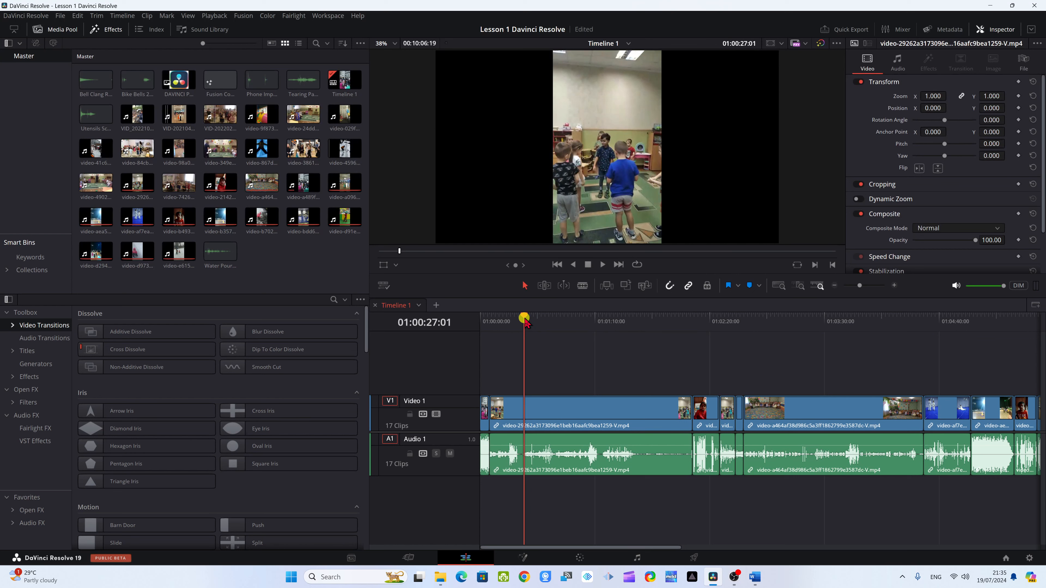
key(shift+bracketleft)
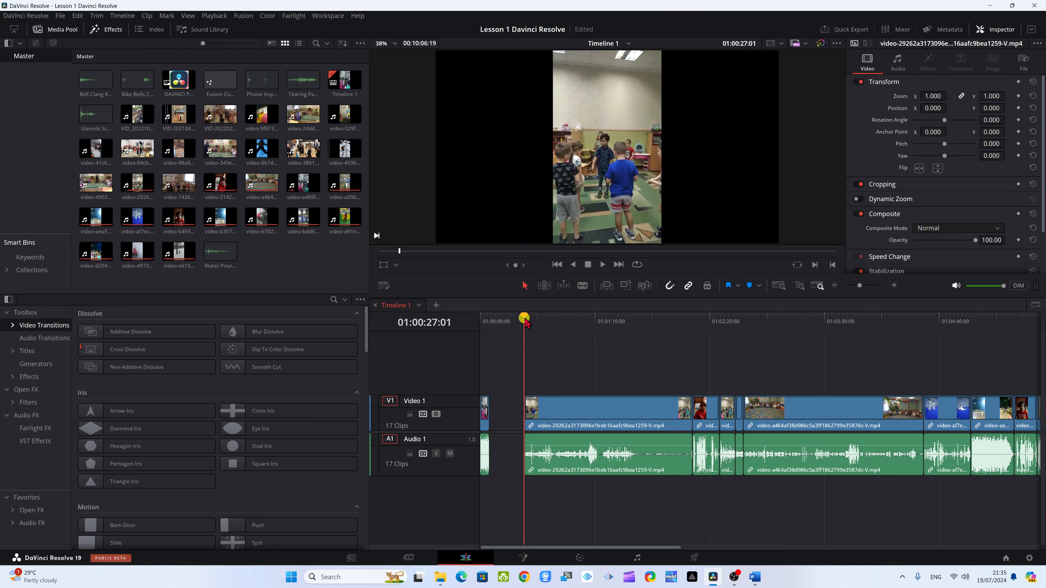
drag(525, 320, 635, 347)
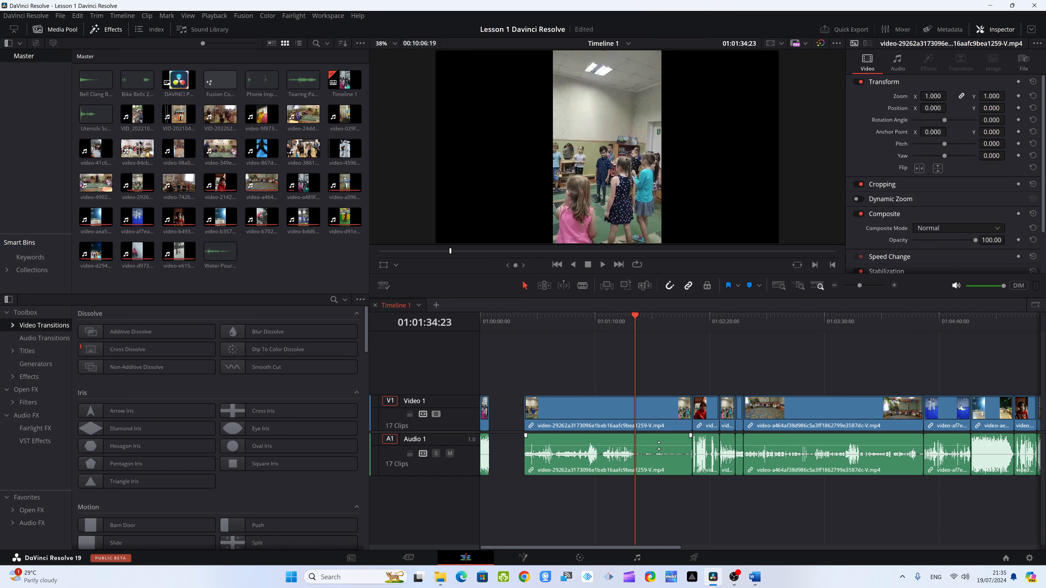
key(shift+])
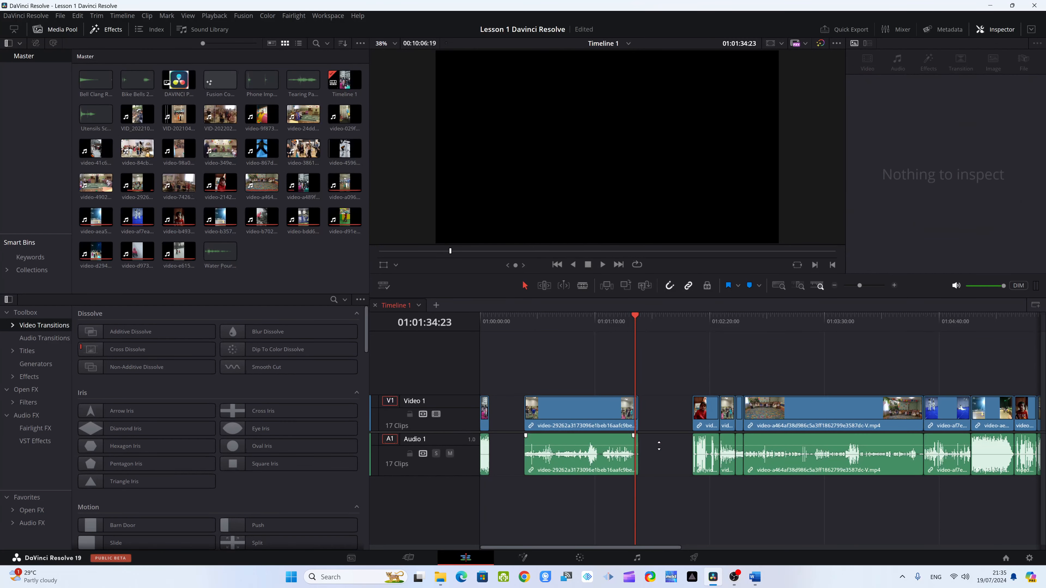
- Delete the empty gaps before and after the trimmed second clip, closing up the following clips
click(504, 412)
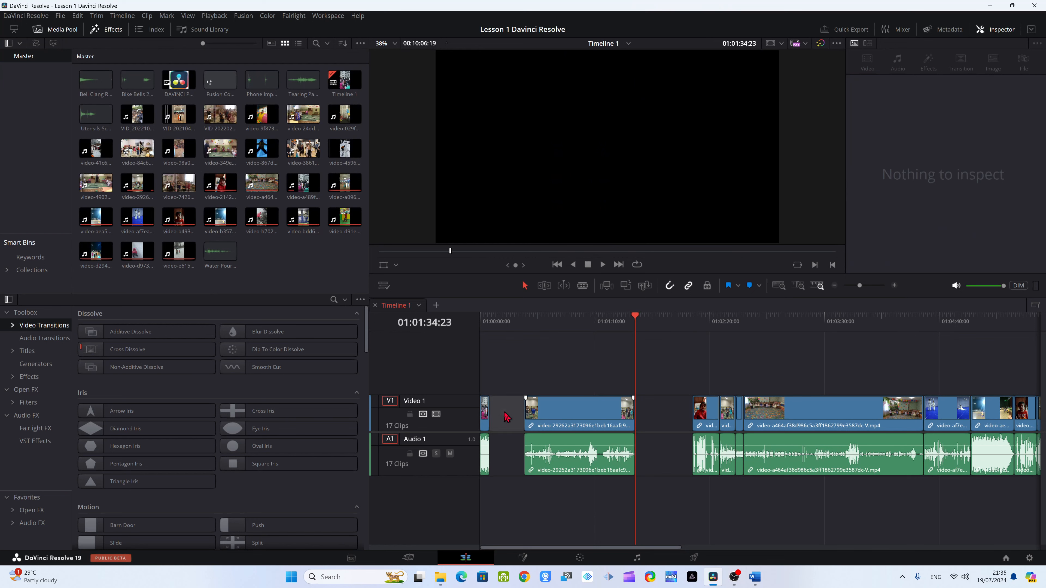
key(BackSpace)
click(613, 414)
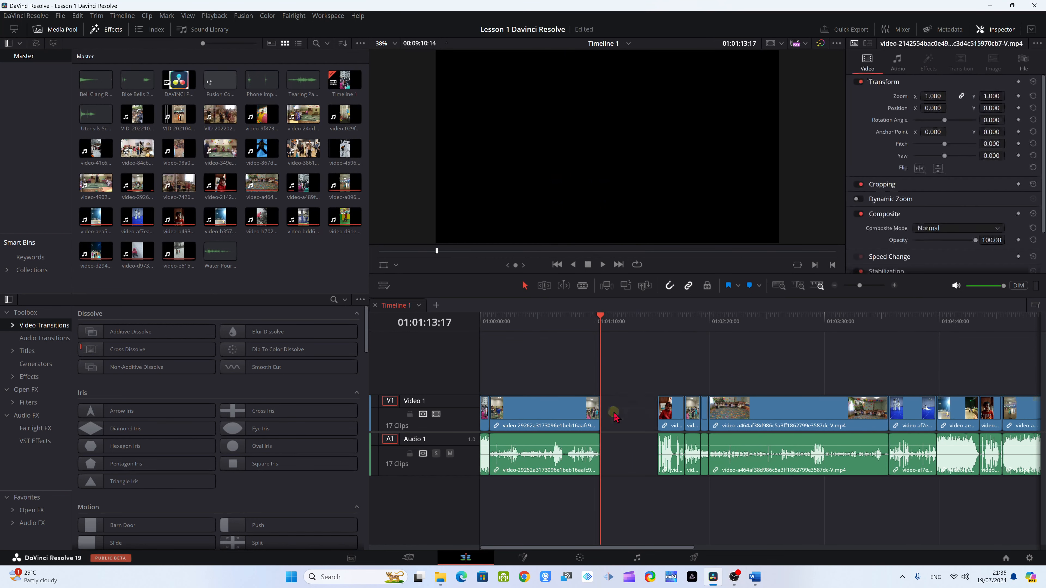
key(Delete)
- Undo the gap deletions and the second clip's start and end trims to restore its full length
key(ctrl+z)
key(ctrl+z)
key(ctrl+z)
key(ctrl+z)
key(ctrl+z)
key(ctrl+z)
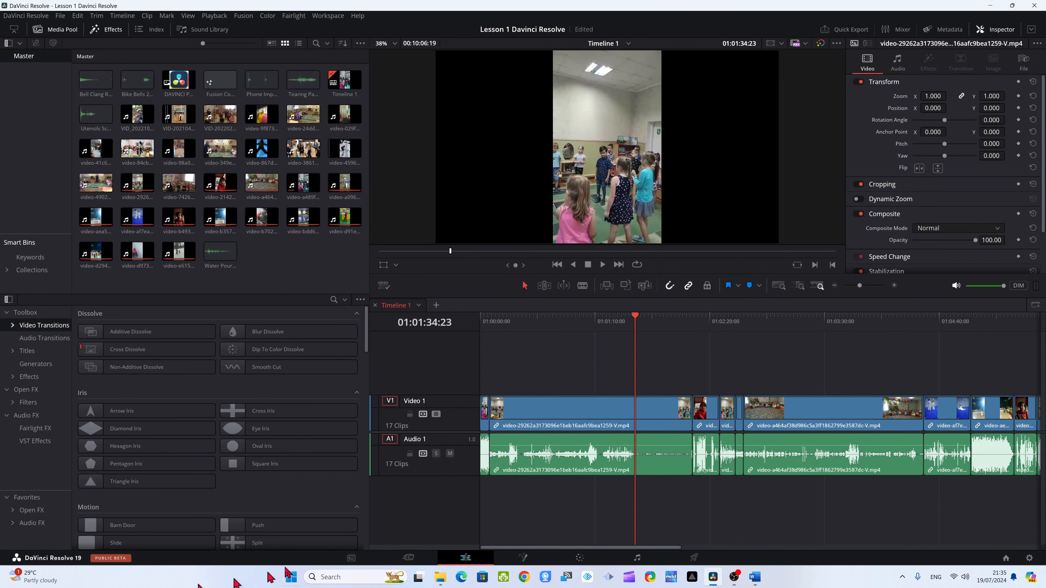
- Switch to the Cut page and trim the first clip's start at 01:00:00:13, closing the gap
click(400, 558)
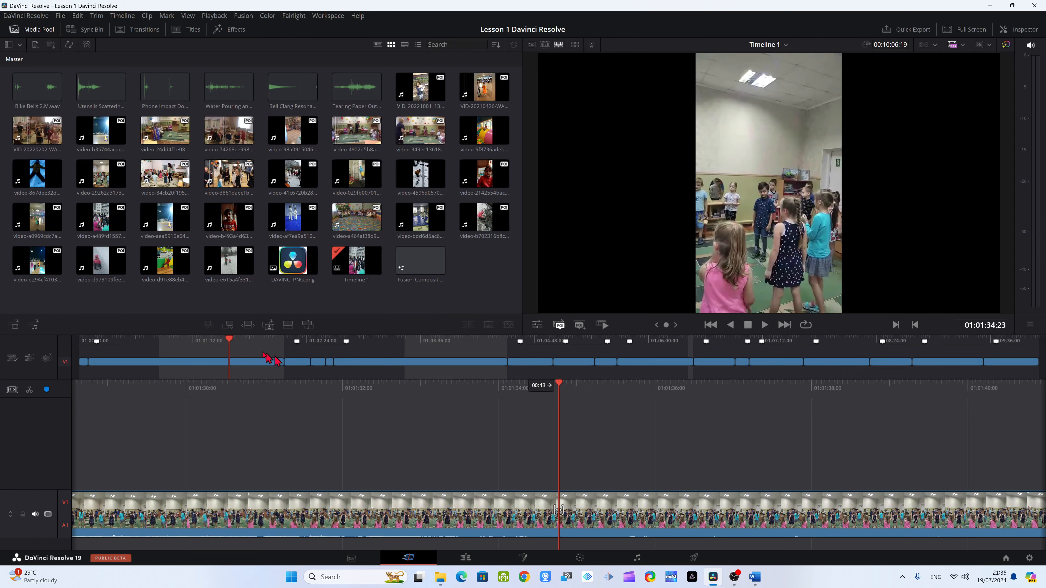
drag(228, 343, 110, 410)
drag(562, 415, 181, 390)
drag(119, 342, 44, 345)
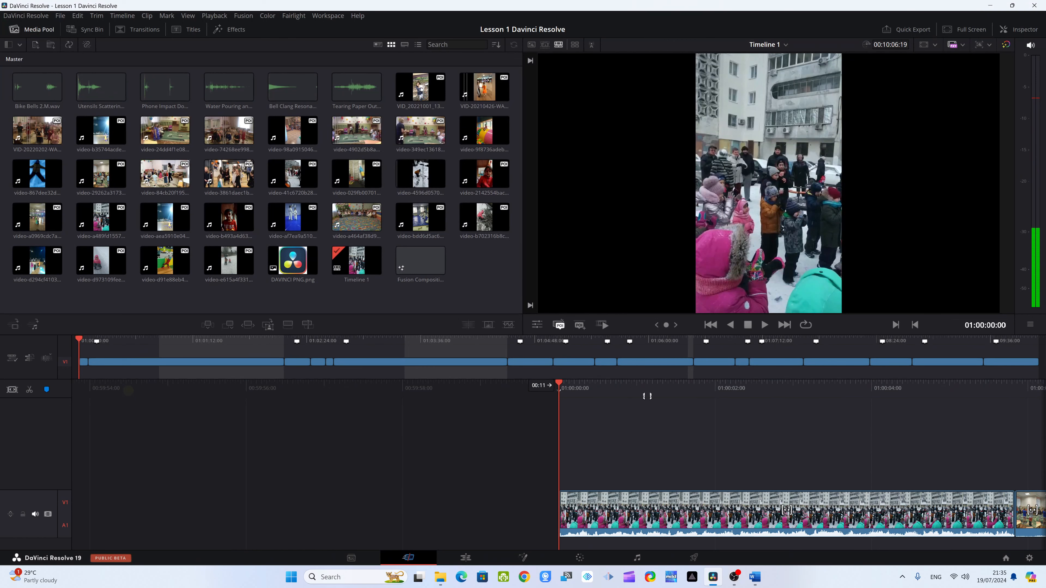
key(space)
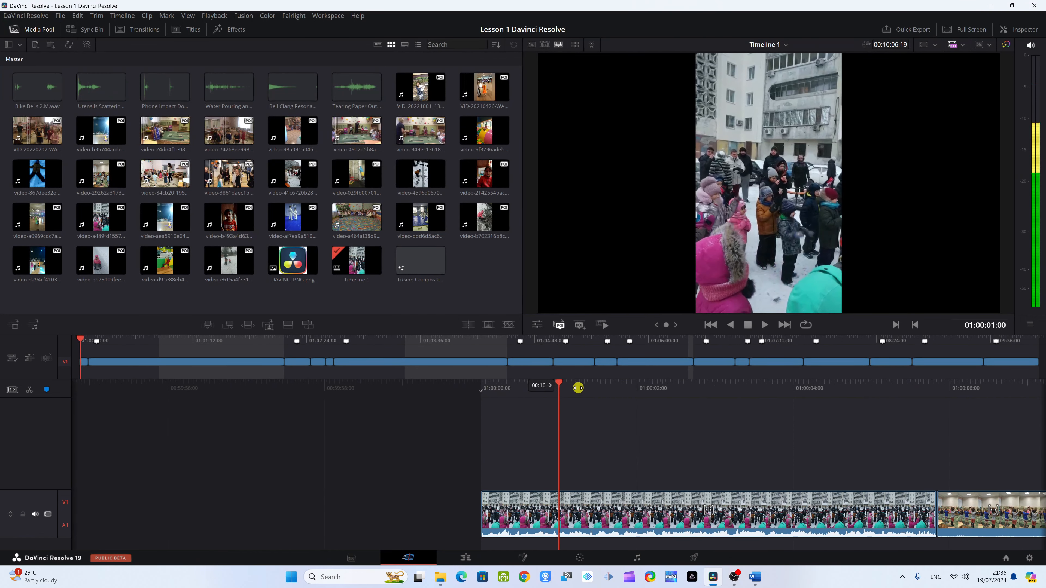
drag(578, 388, 622, 402)
click(616, 399)
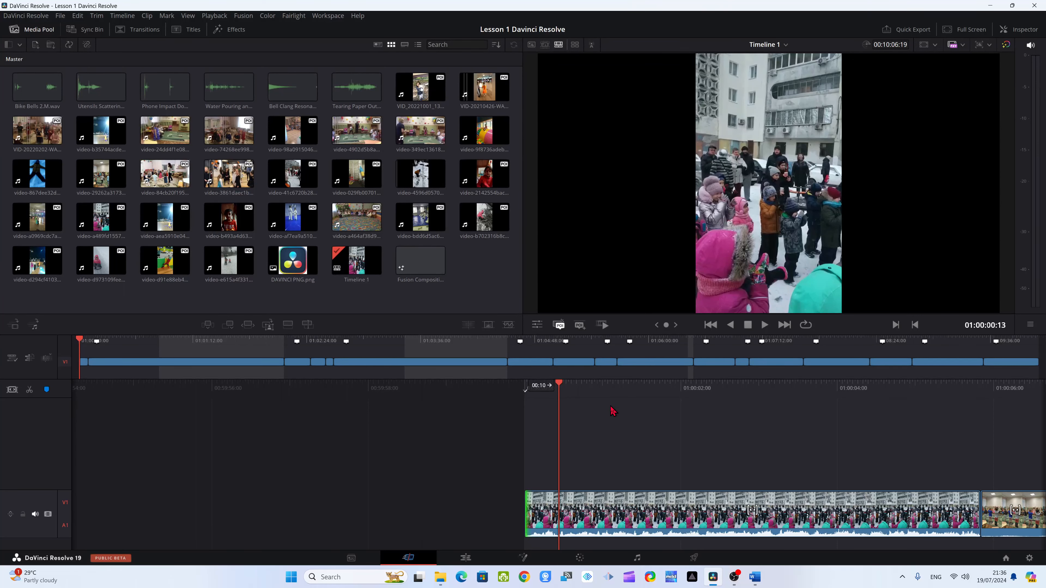
key(shift+[)
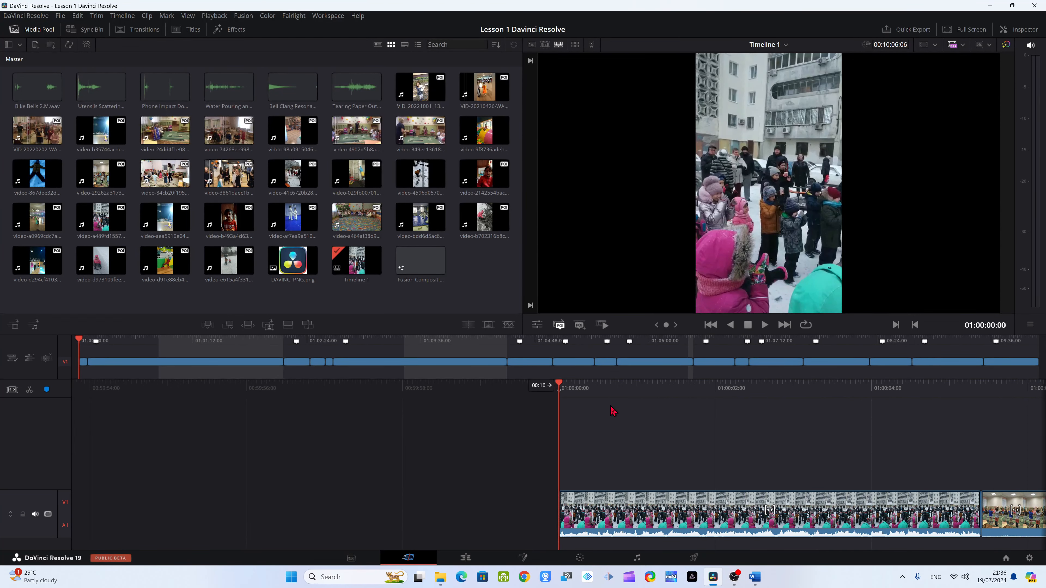
- Trim the first clip's end at 01:00:04:15 so the second clip follows directly, and save the project
drag(661, 398, 310, 401)
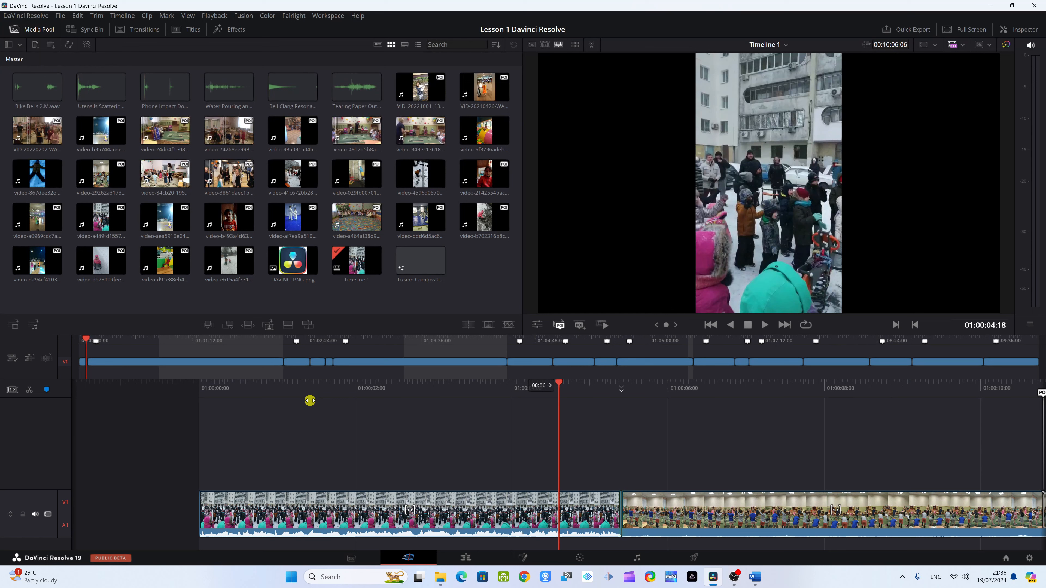
key(v)
drag(309, 401, 317, 421)
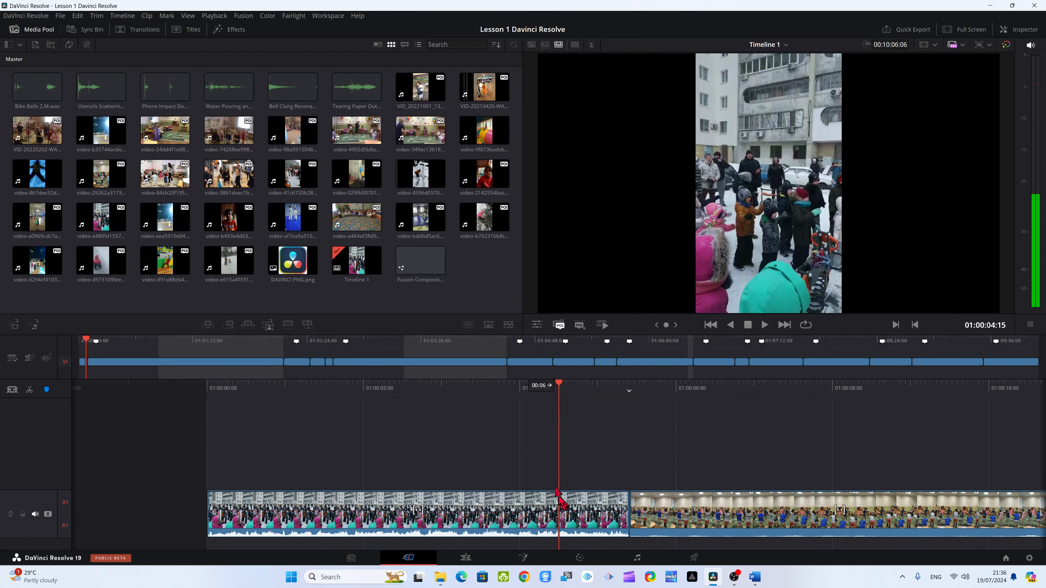
key(v)
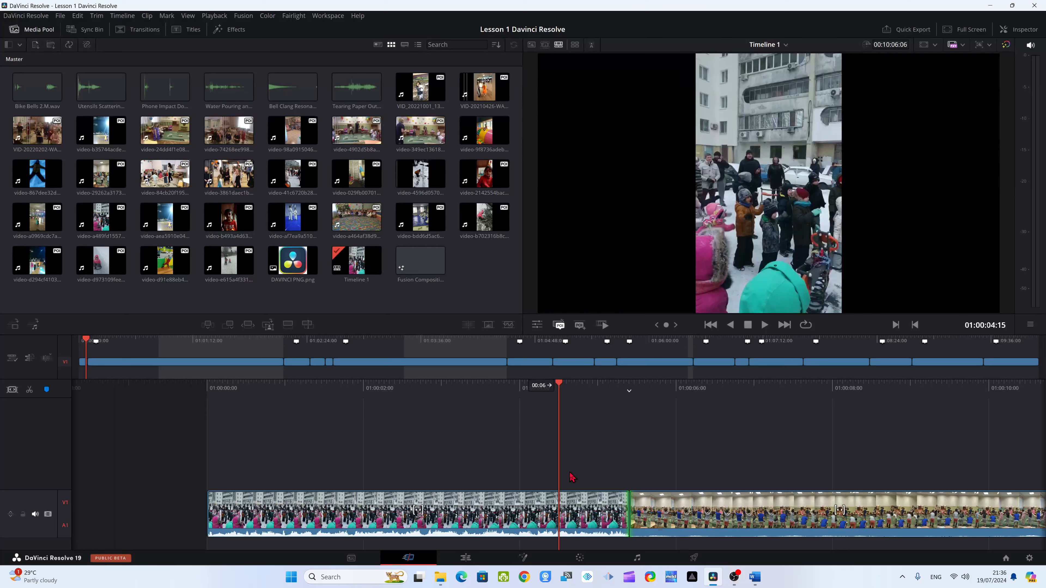
key(v)
key(e)
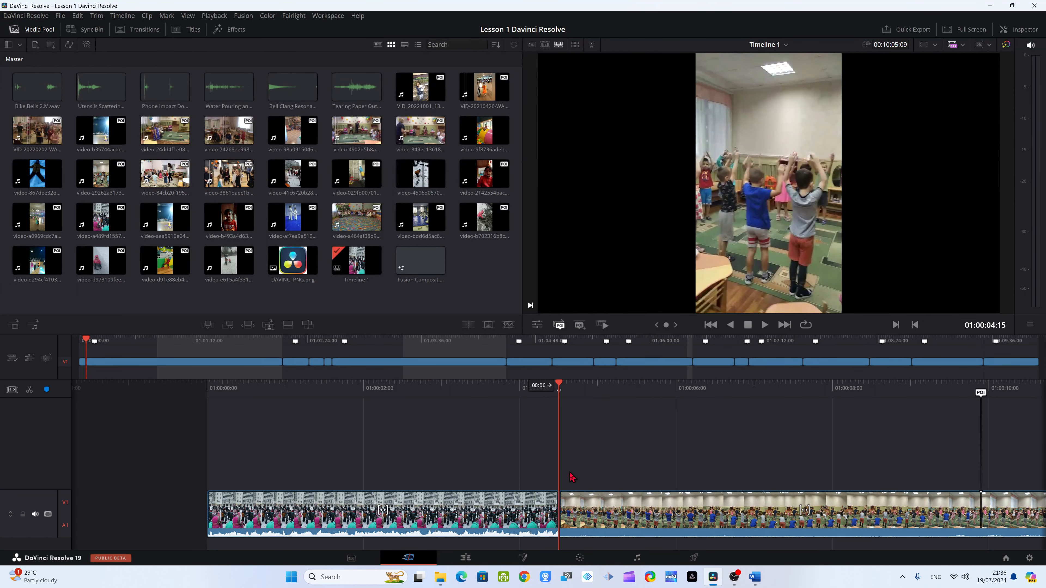
key(ctrl+s)
- Return to the Edit page, place the playhead at 01:00:16:08 and undo both trims of the first clip
click(465, 557)
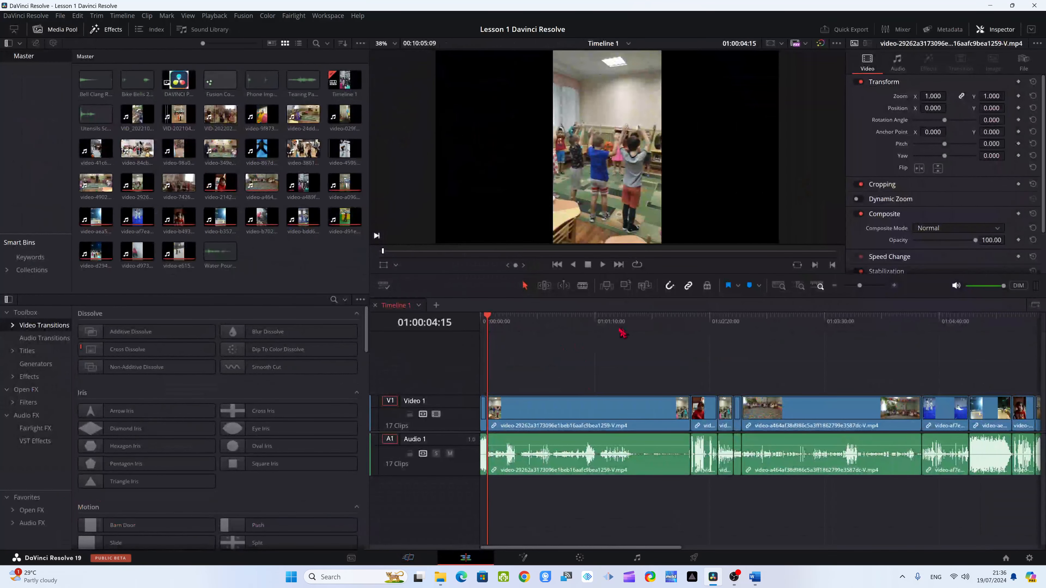
drag(658, 326, 507, 330)
key(ctrl+z)
key(ctrl+z)
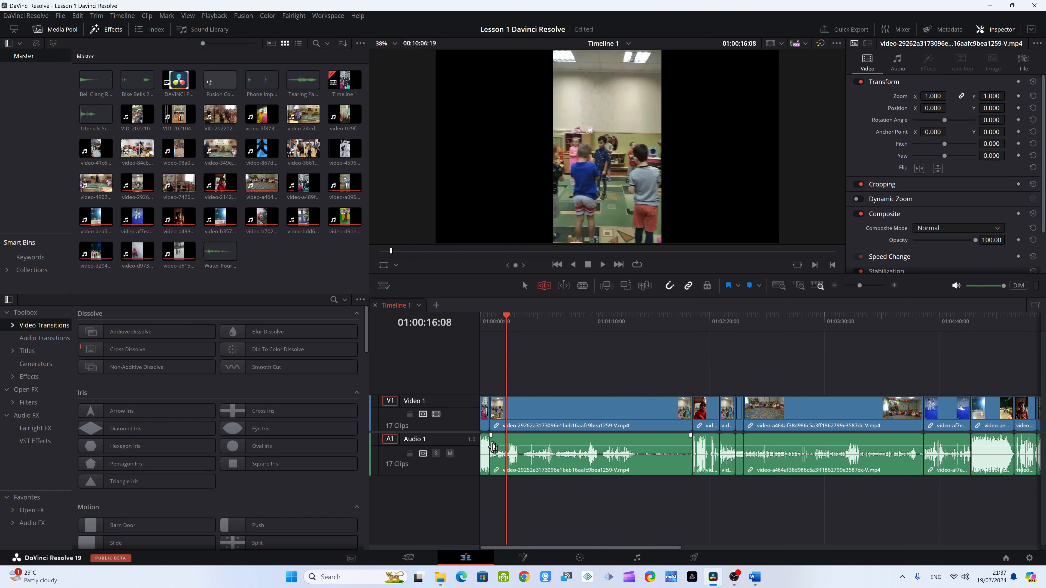
- Roll the cut between the first and second clips forward in Trim Edit mode and move the playhead to 01:01:14:13
drag(491, 429, 688, 424)
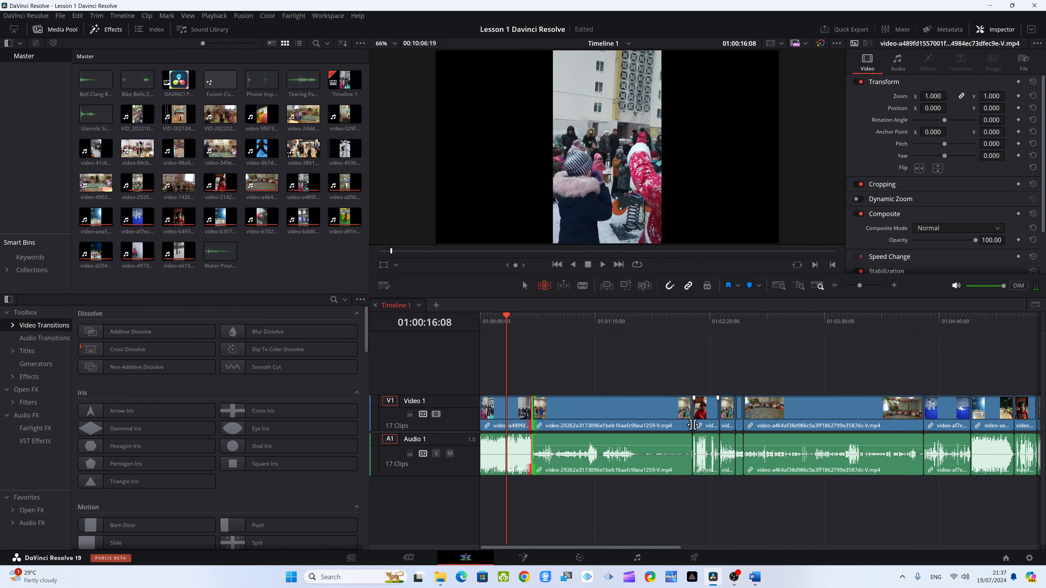
click(671, 380)
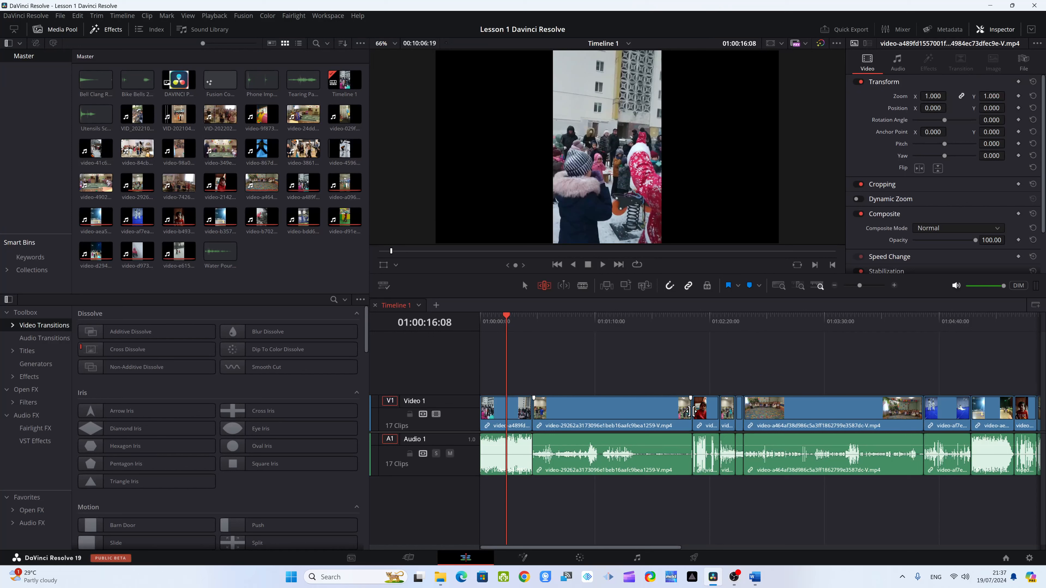
drag(690, 412, 581, 409)
click(601, 339)
drag(512, 322, 581, 337)
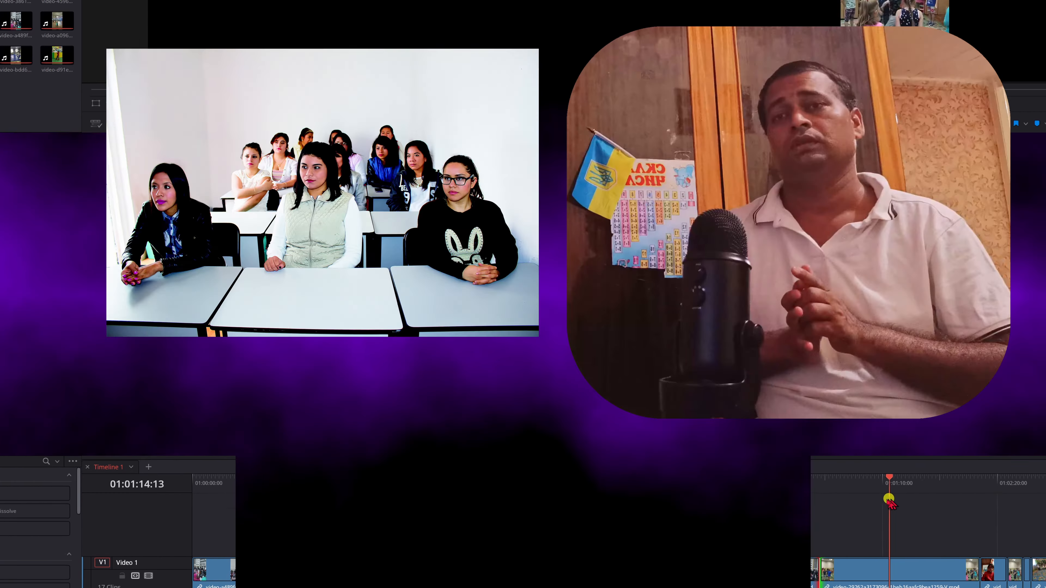